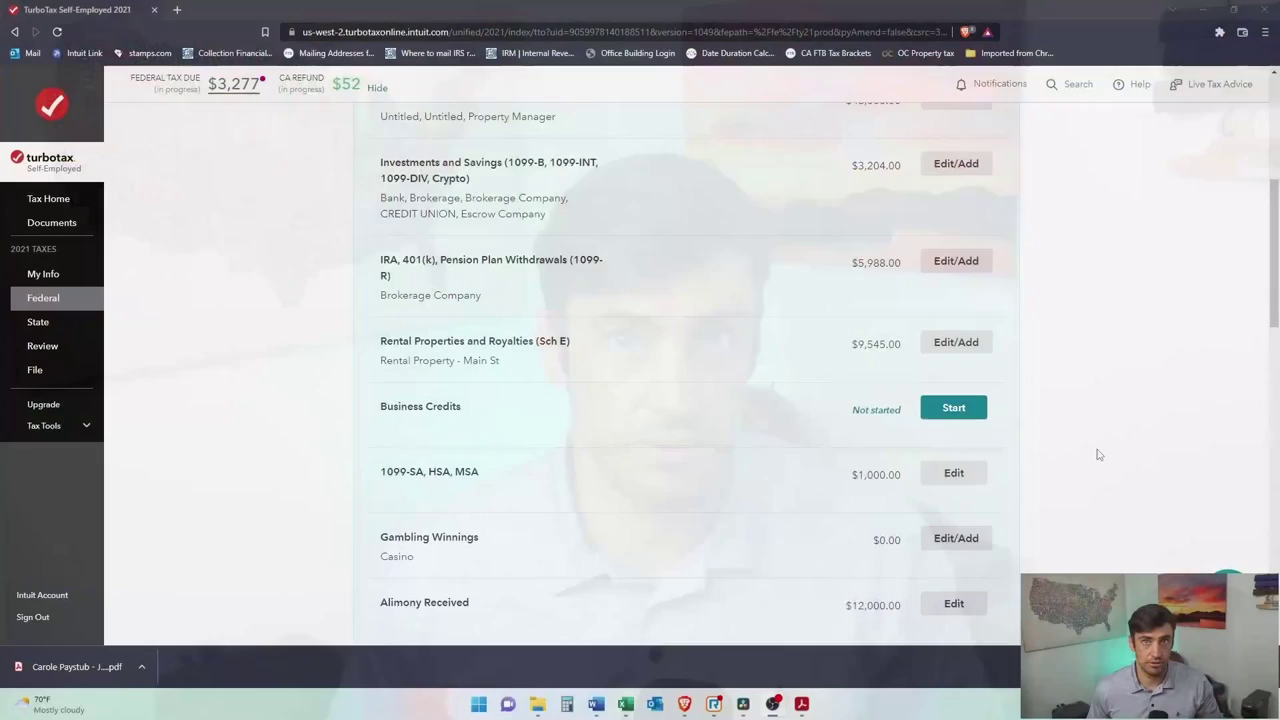
- Switch to the Word document and review the list of tax documents needed for the sale of a primary home
{"action": "scroll", "coordinate": [1100, 450], "scroll_direction": "down", "scroll_amount": 3}
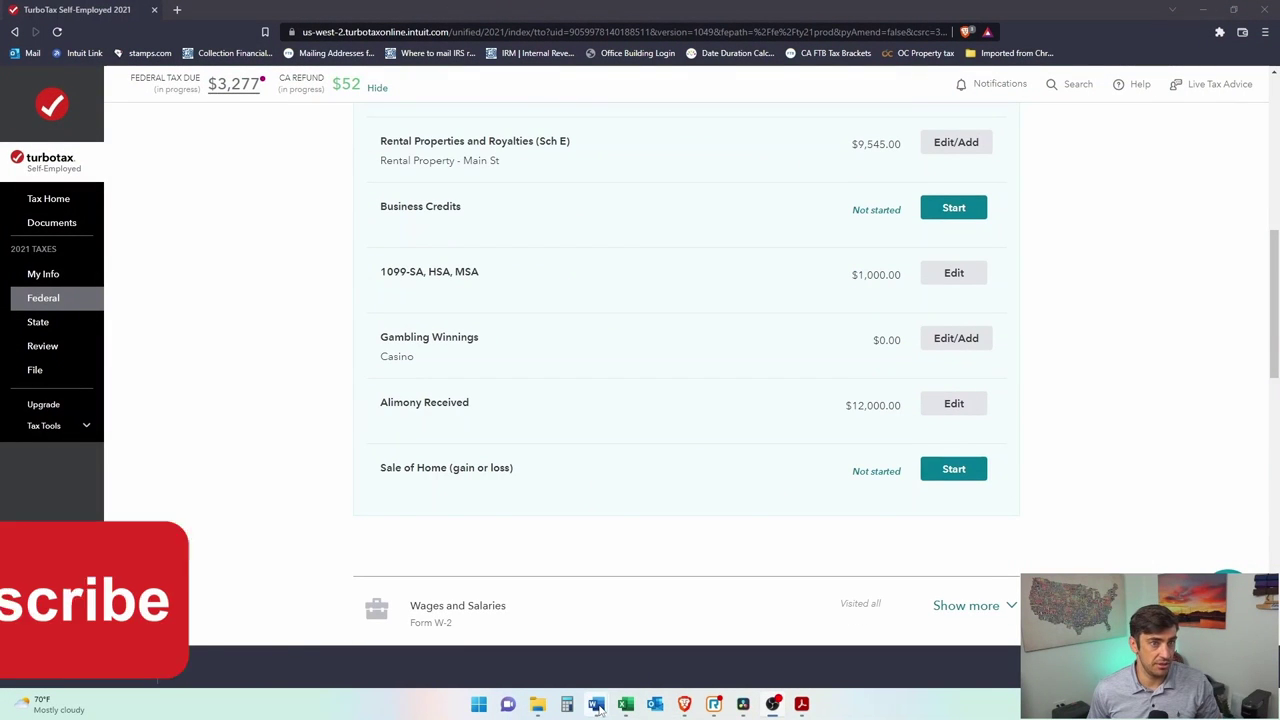
{"action": "mouse_move", "coordinate": [599, 708]}
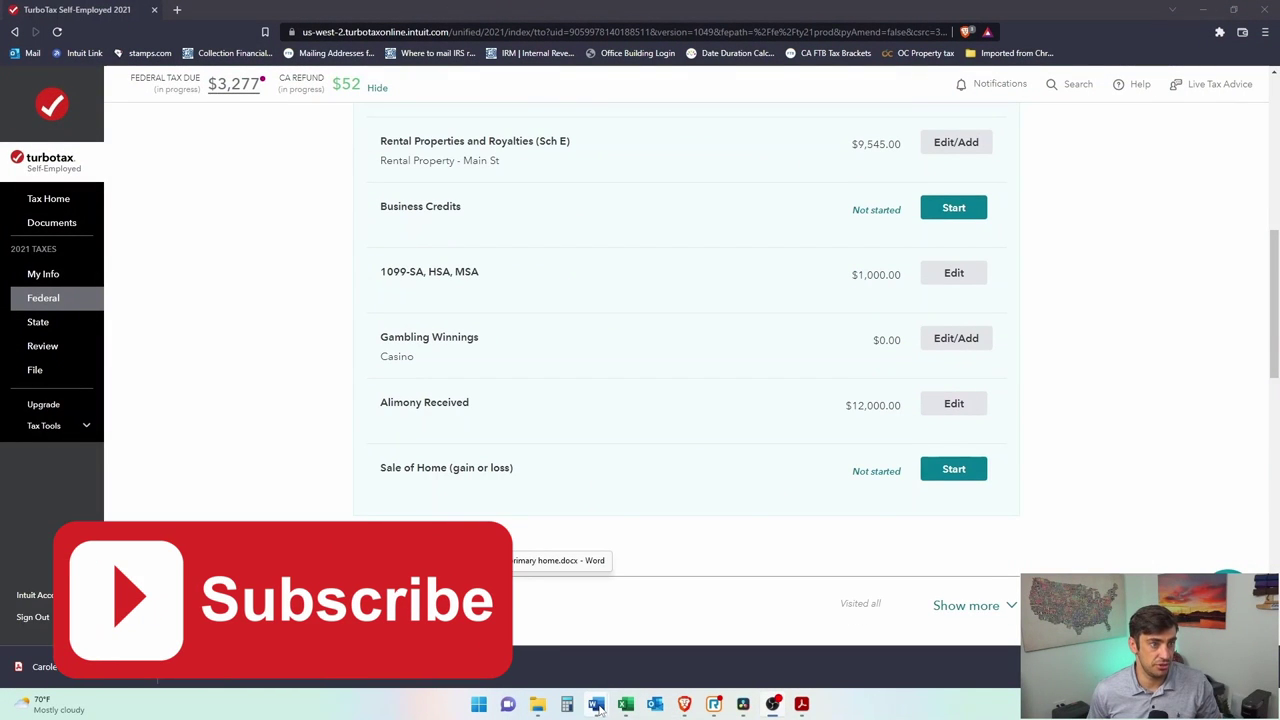
{"action": "left_click", "coordinate": [660, 636]}
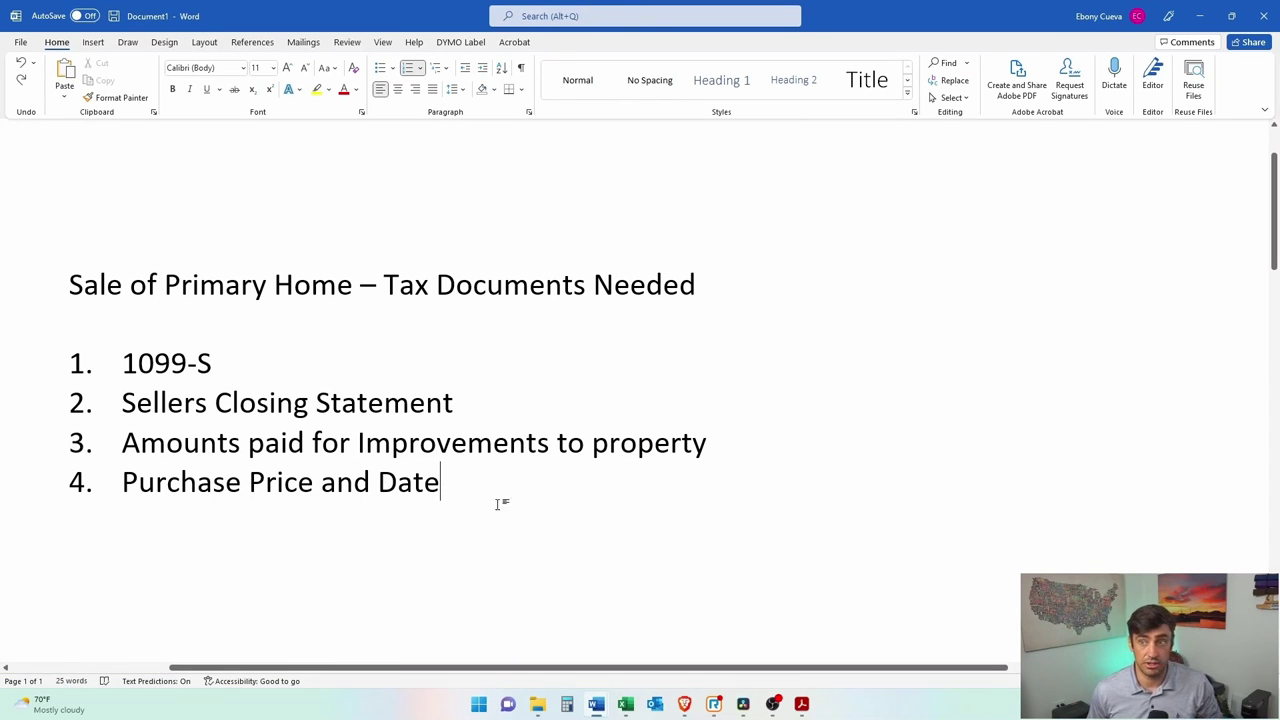
{"action": "left_click", "coordinate": [252, 370]}
{"action": "double_click", "coordinate": [166, 368]}
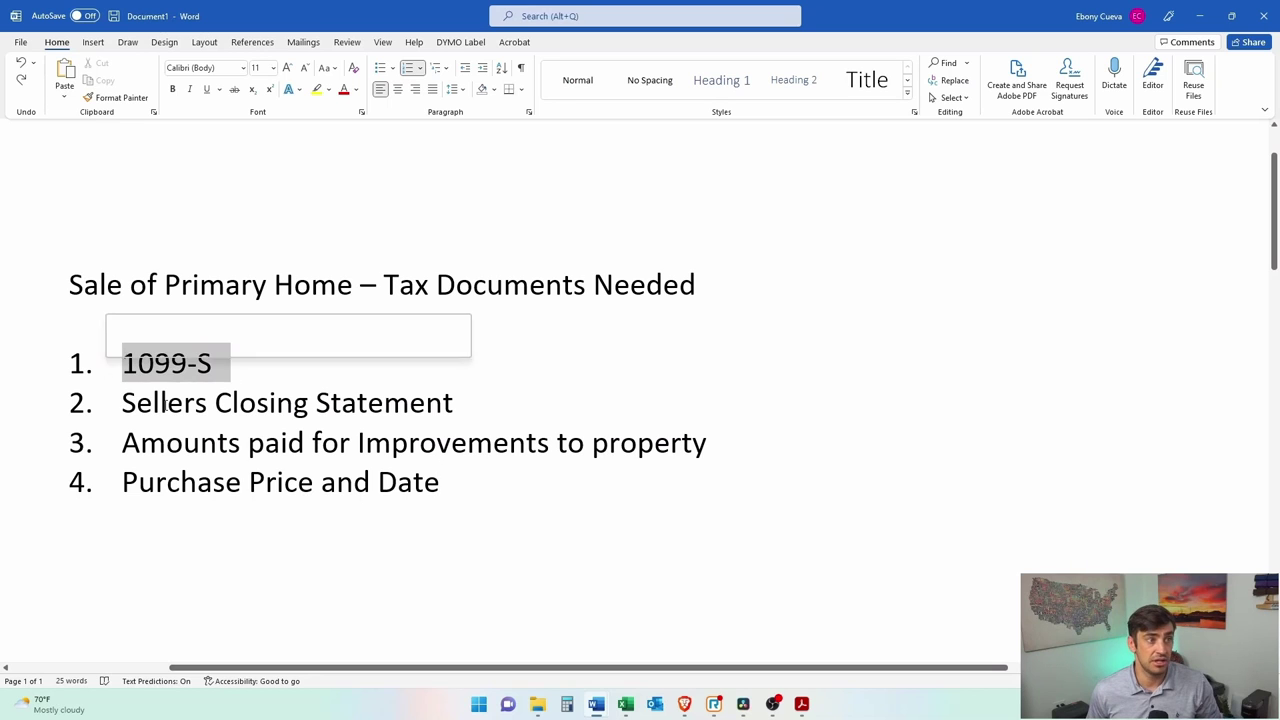
{"action": "left_click", "coordinate": [229, 401]}
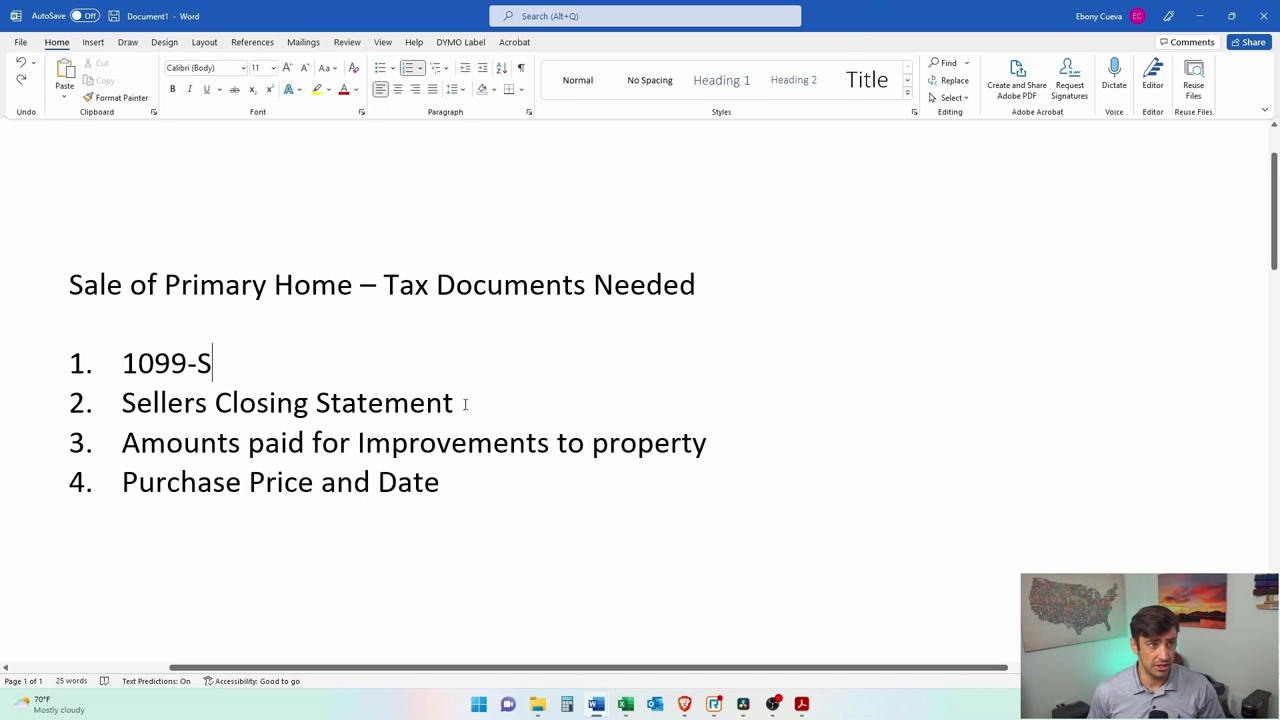
{"action": "left_click_drag", "start_coordinate": [470, 404], "coordinate": [171, 418]}
{"action": "left_click", "coordinate": [246, 446]}
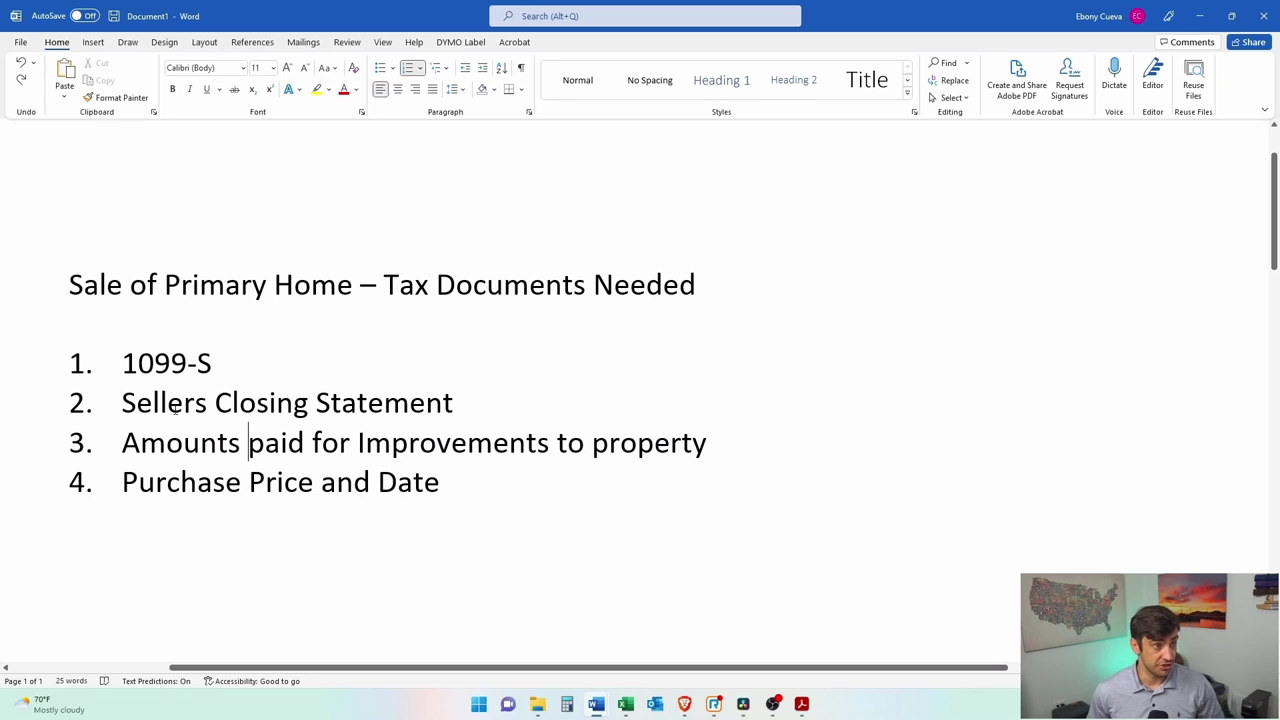
{"action": "left_click", "coordinate": [166, 444]}
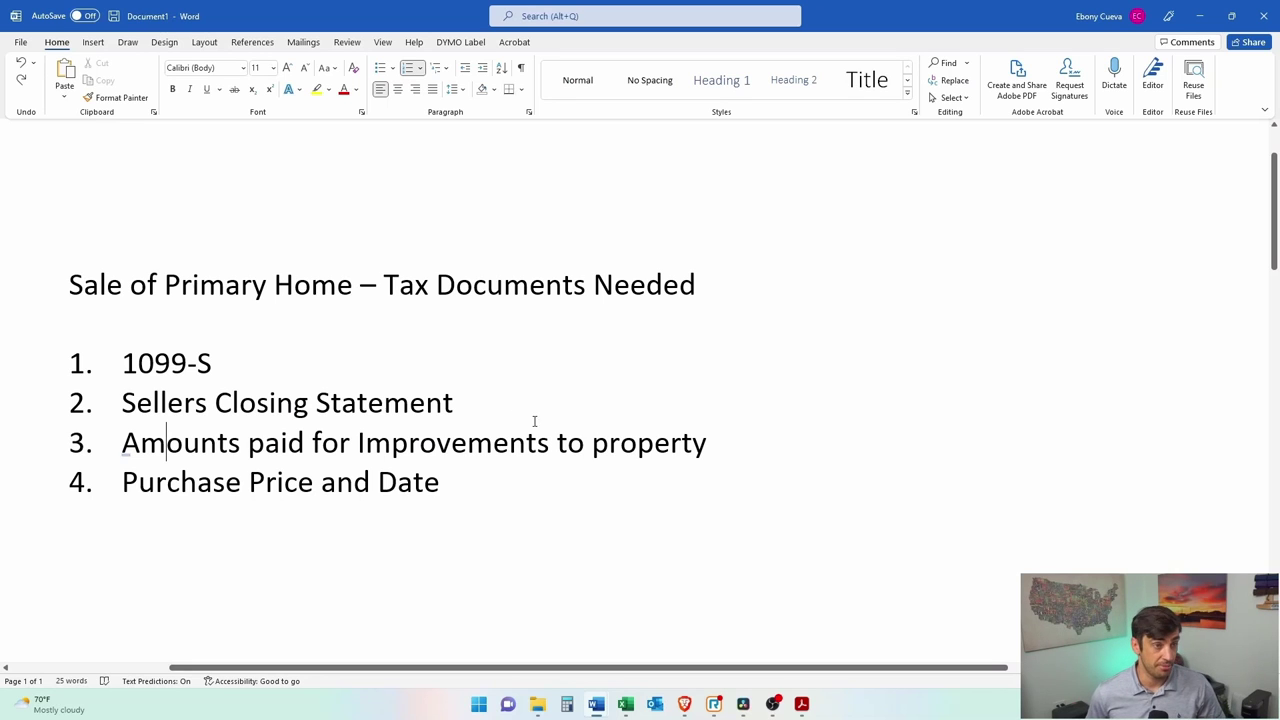
{"action": "left_click", "coordinate": [712, 445]}
{"action": "left_click", "coordinate": [506, 481]}
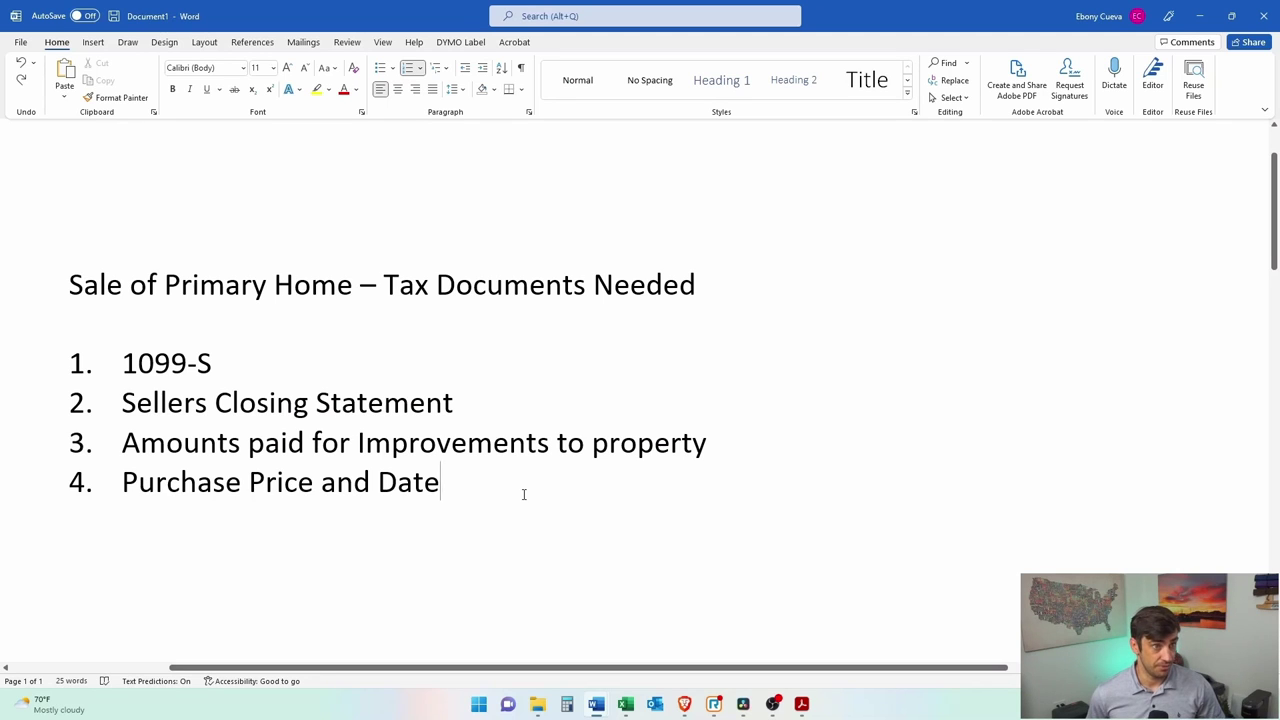
- Return to TurboTax and start the Sale of Home (gain or loss) section
{"action": "left_click", "coordinate": [1203, 16]}
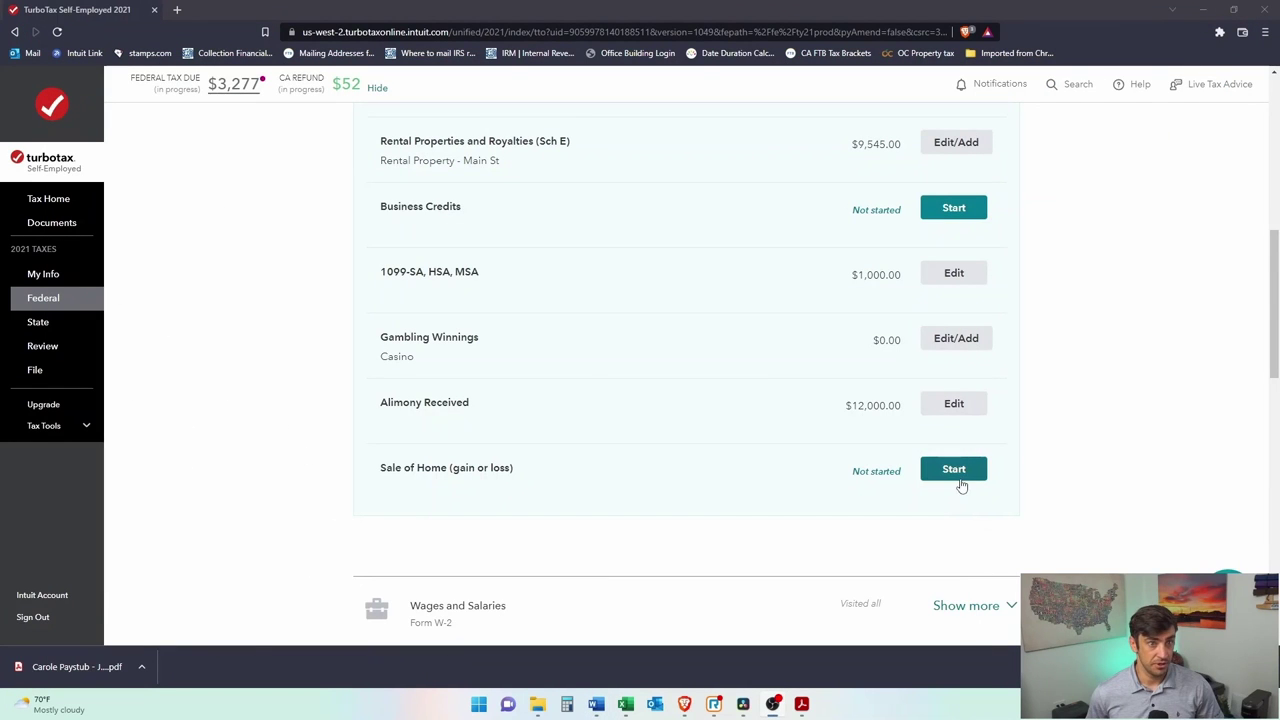
{"action": "scroll", "coordinate": [1064, 412], "scroll_direction": "up", "scroll_amount": 1}
{"action": "scroll", "coordinate": [1066, 412], "scroll_direction": "down", "scroll_amount": 1}
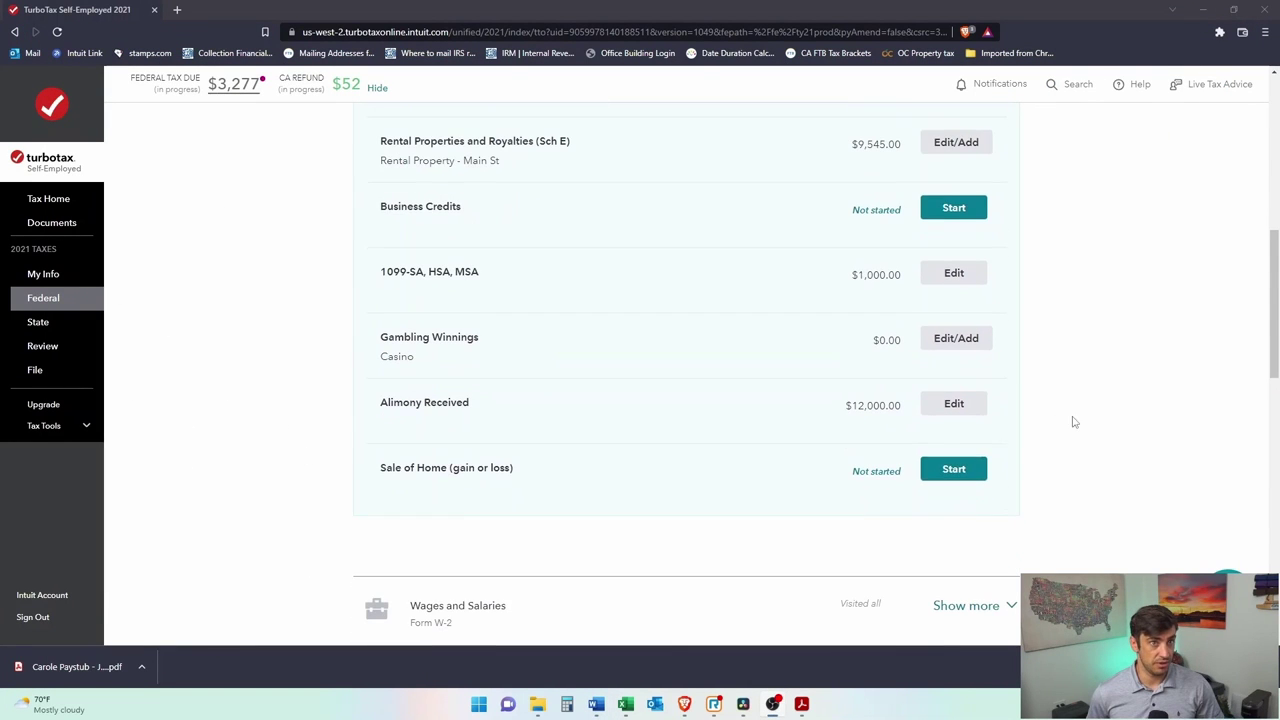
{"action": "left_click", "coordinate": [950, 472]}
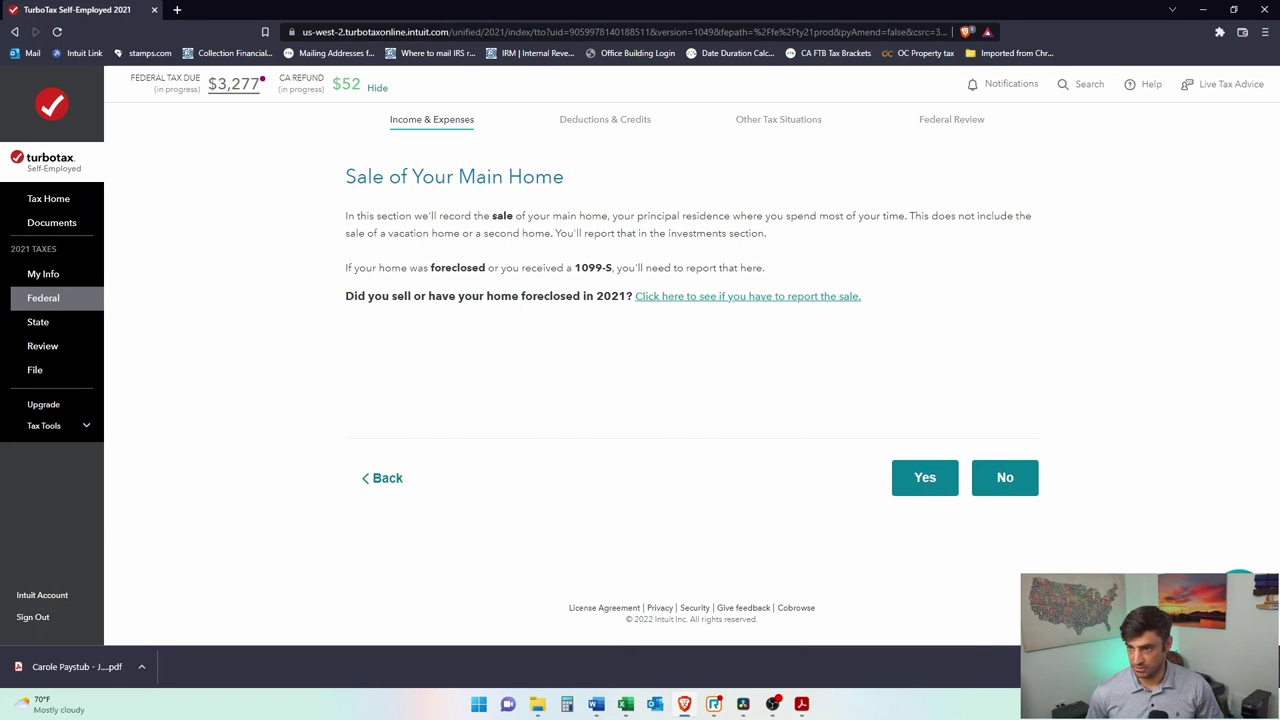
- Look at the seller's closing statement and the 1099-S form in Acrobat, and return to TurboTax
{"action": "key", "text": "alt+Tab"}
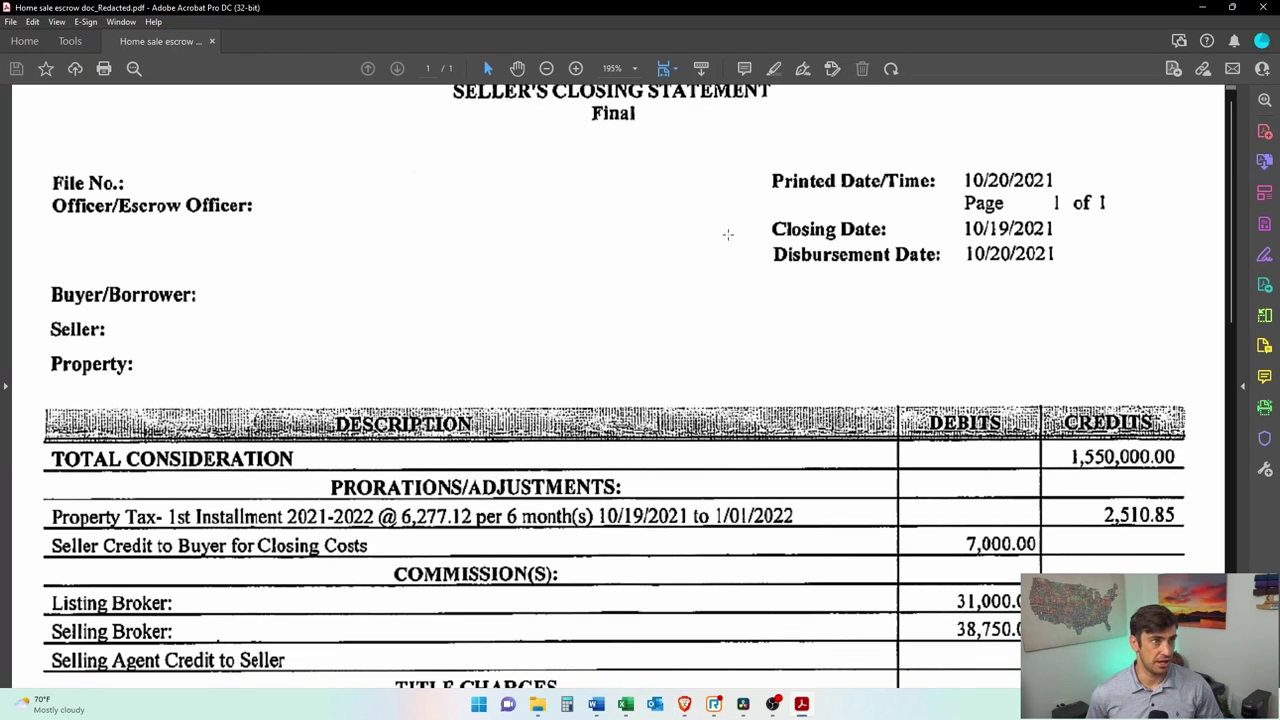
{"action": "left_click", "coordinate": [1202, 7]}
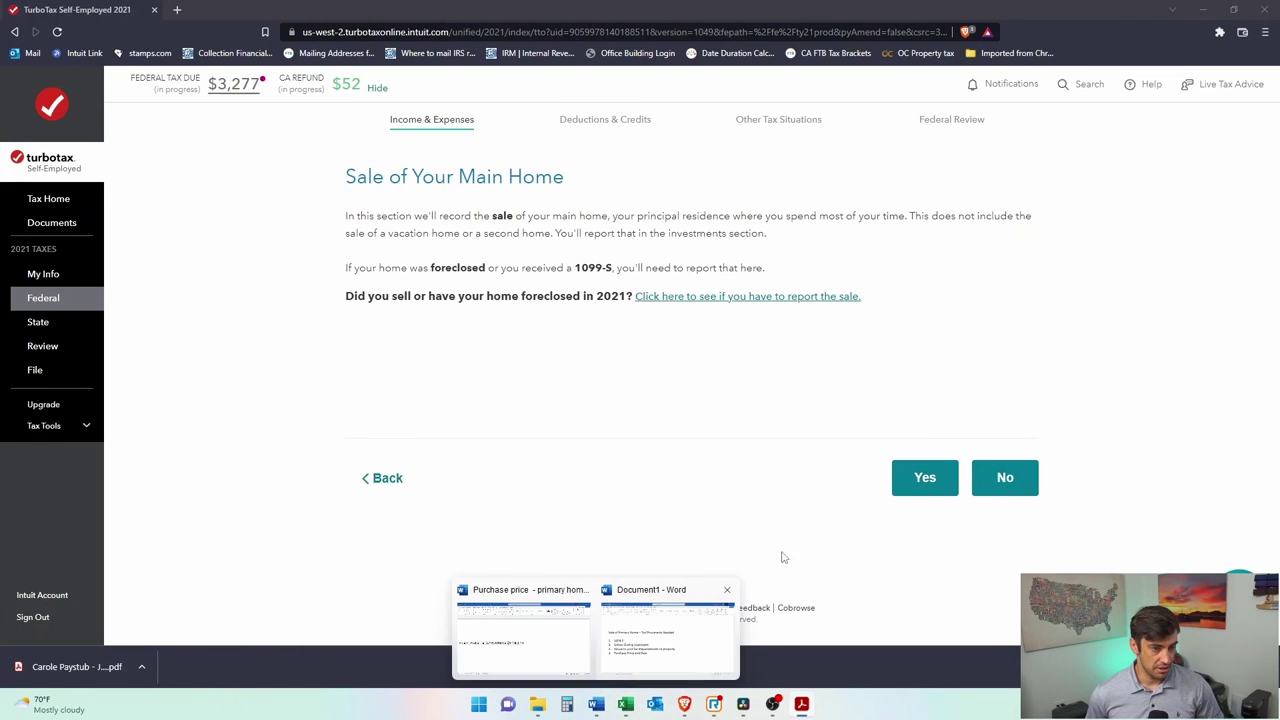
{"action": "left_click", "coordinate": [828, 442]}
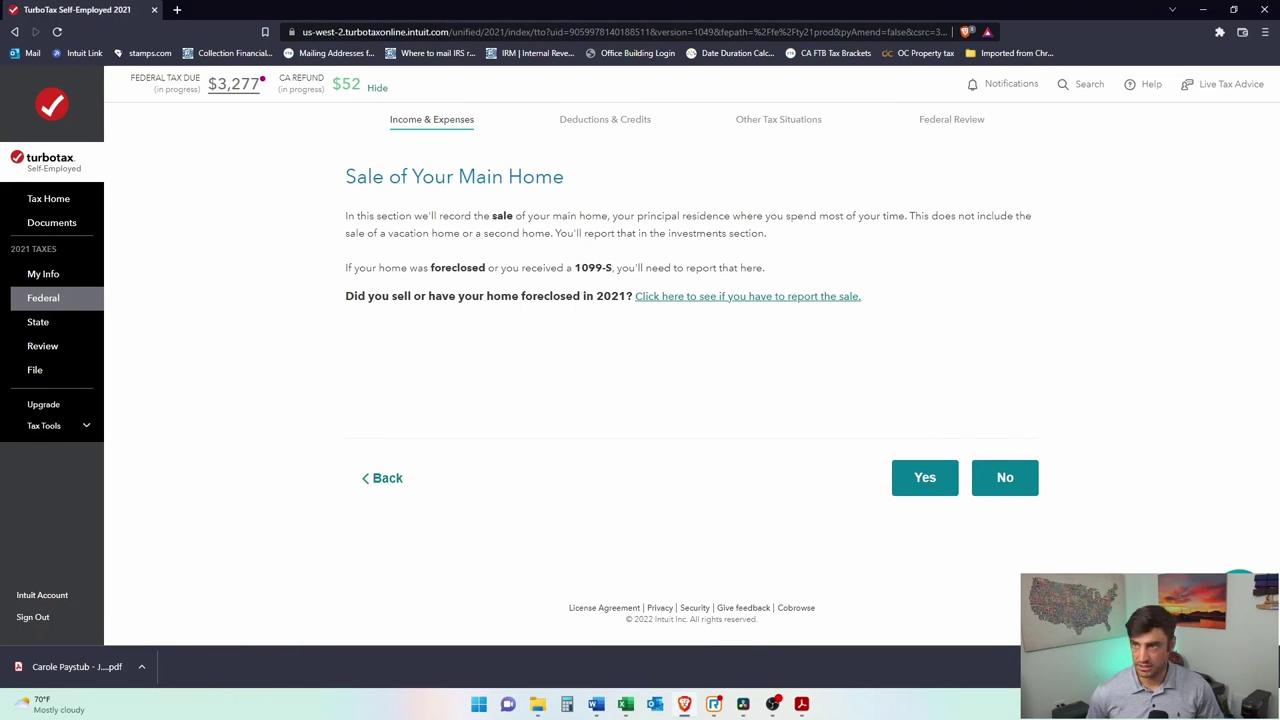
{"action": "left_click", "coordinate": [537, 704]}
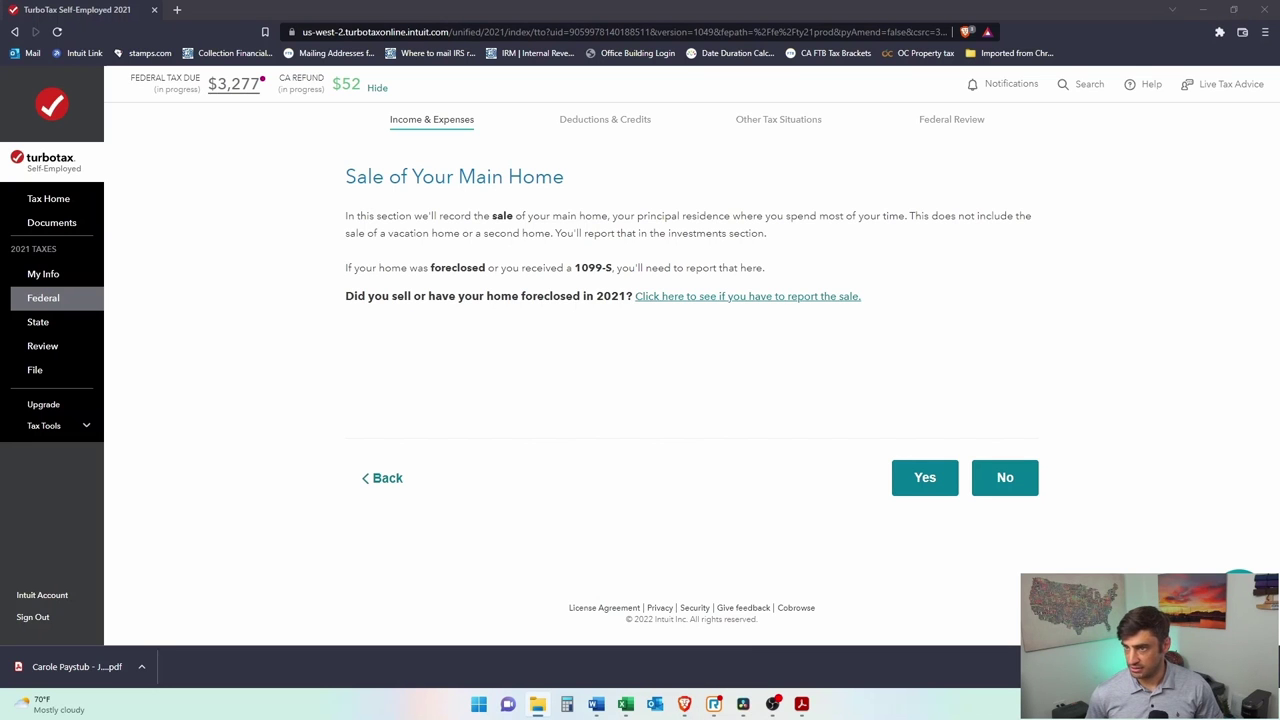
{"action": "left_click", "coordinate": [801, 704]}
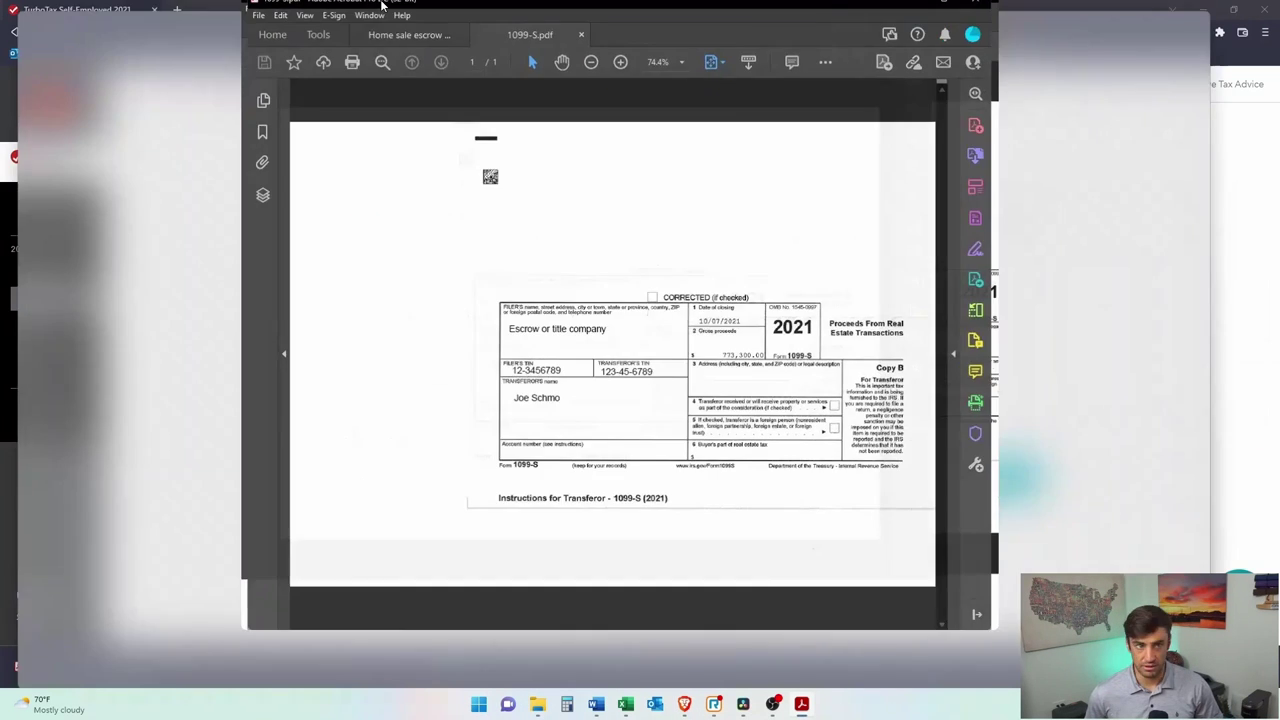
{"action": "key", "text": "alt+Tab"}
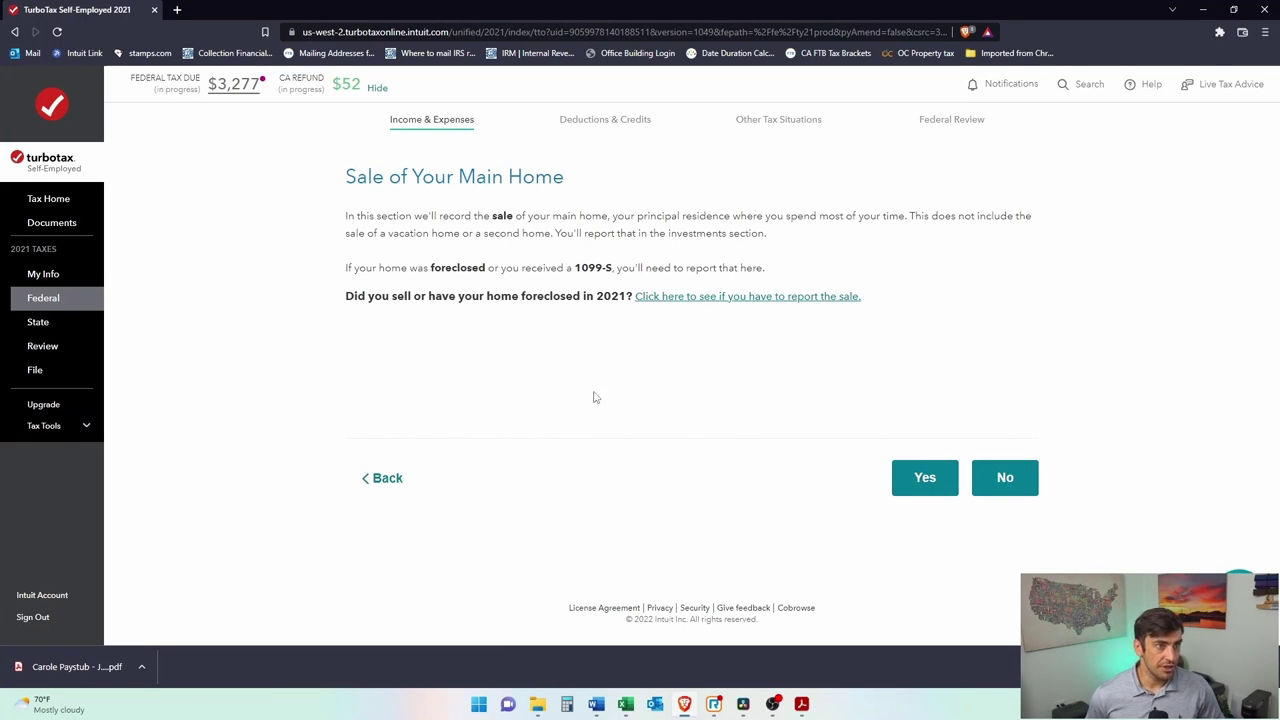
- Answer Yes to the question about having sold or foreclosed on the main home in 2021
{"action": "left_click_drag", "start_coordinate": [415, 296], "coordinate": [627, 296]}
{"action": "left_click", "coordinate": [495, 351]}
{"action": "left_click", "coordinate": [918, 494]}
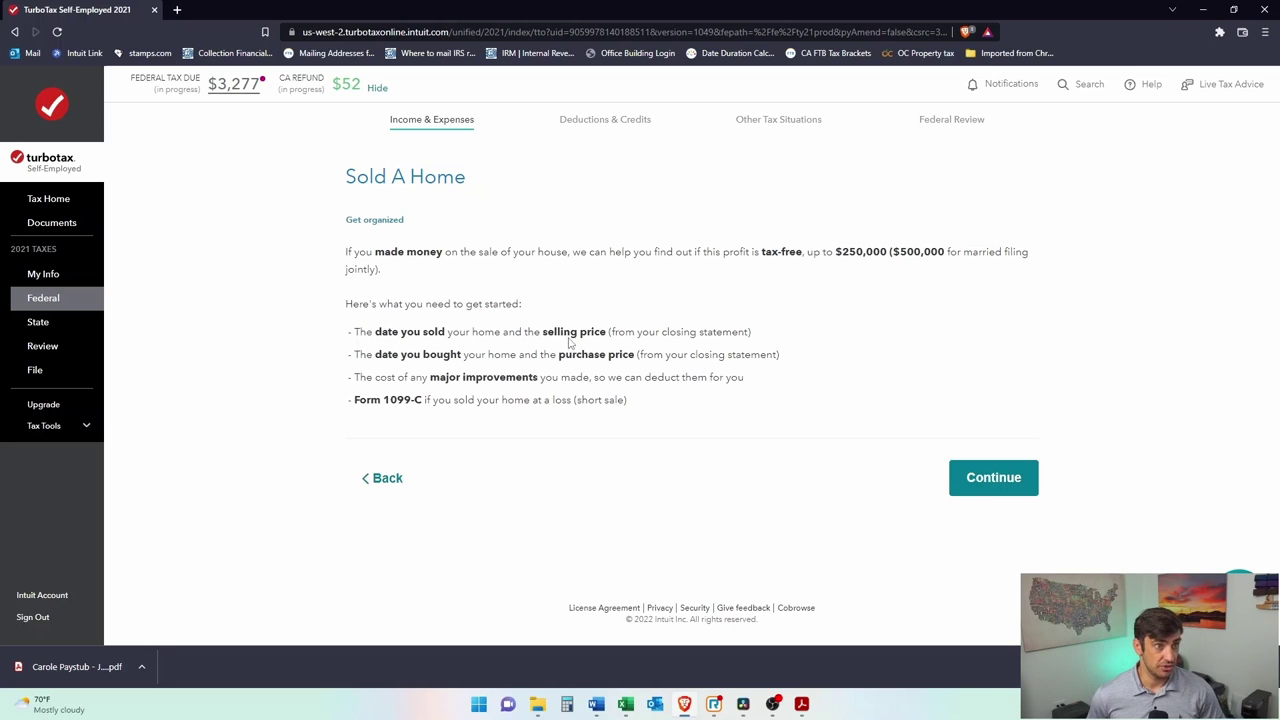
- Review the Sold A Home checklist, including major improvements and Form 1099-C for a short sale, and continue to the home's address
{"action": "left_click_drag", "start_coordinate": [430, 377], "coordinate": [549, 405]}
{"action": "left_click", "coordinate": [549, 405]}
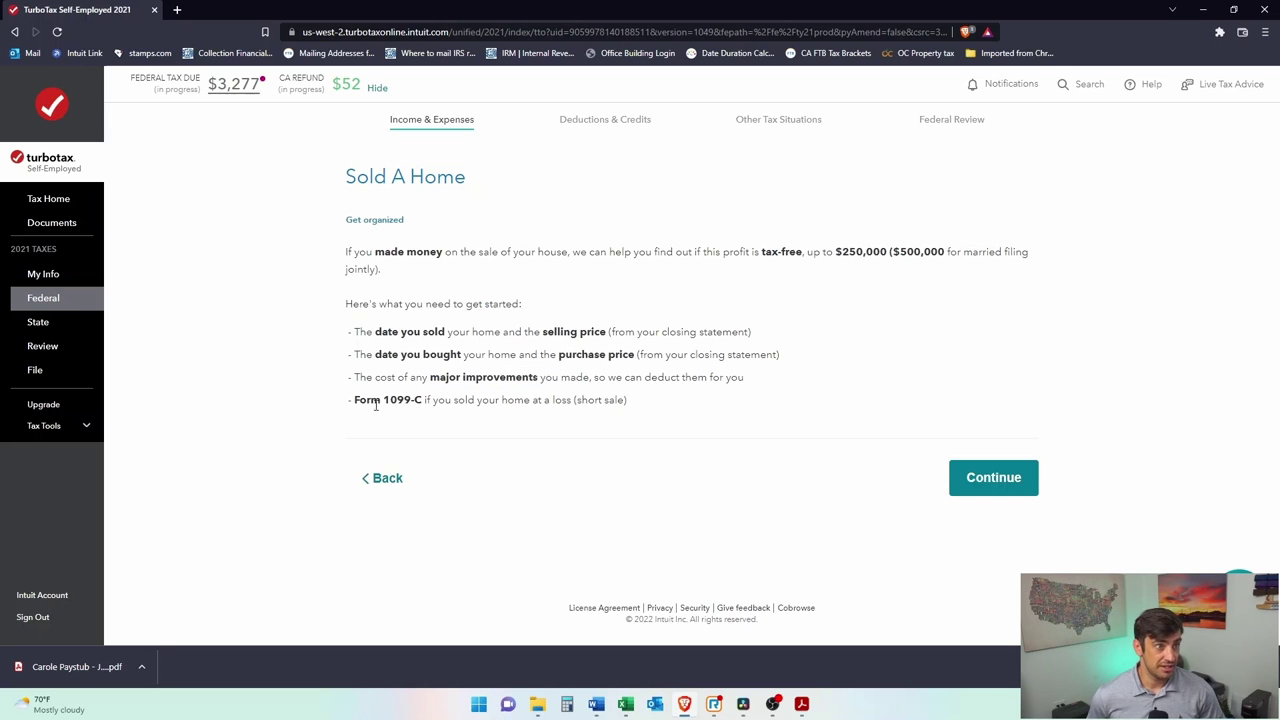
{"action": "left_click_drag", "start_coordinate": [375, 404], "coordinate": [480, 402]}
{"action": "left_click", "coordinate": [572, 417]}
{"action": "left_click_drag", "start_coordinate": [626, 400], "coordinate": [522, 402]}
{"action": "left_click", "coordinate": [610, 416]}
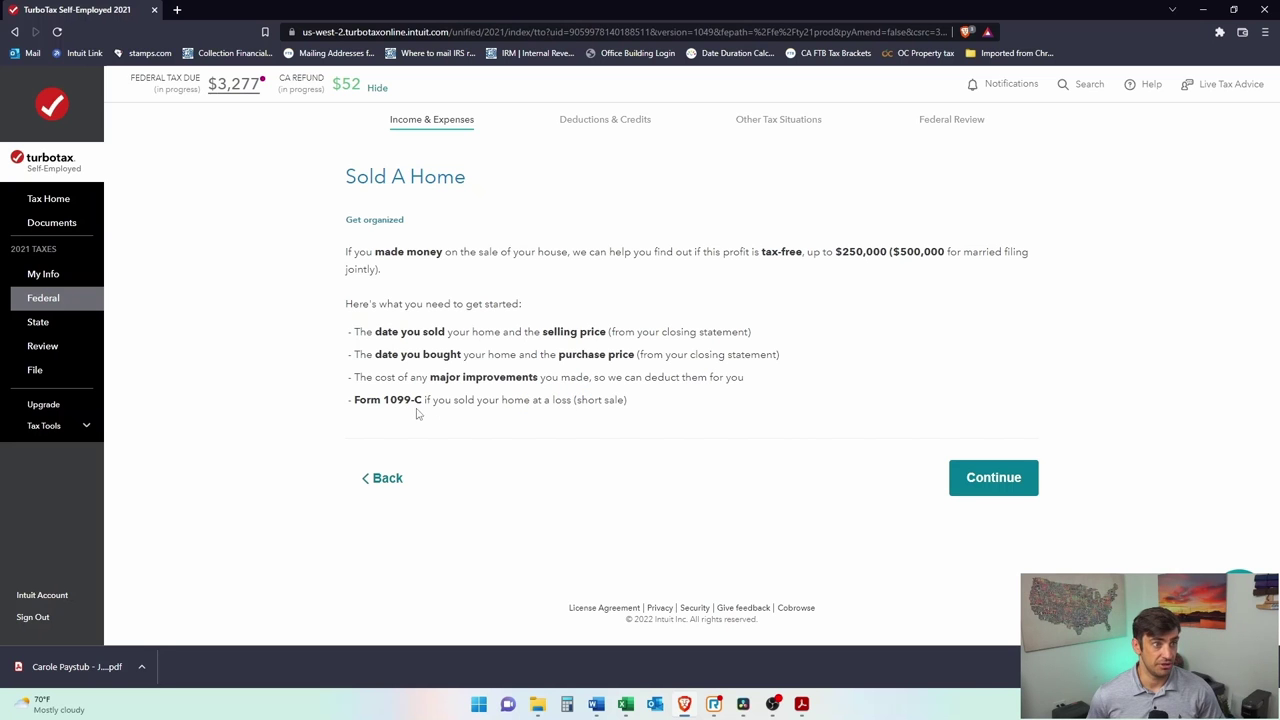
{"action": "left_click_drag", "start_coordinate": [397, 402], "coordinate": [430, 402]}
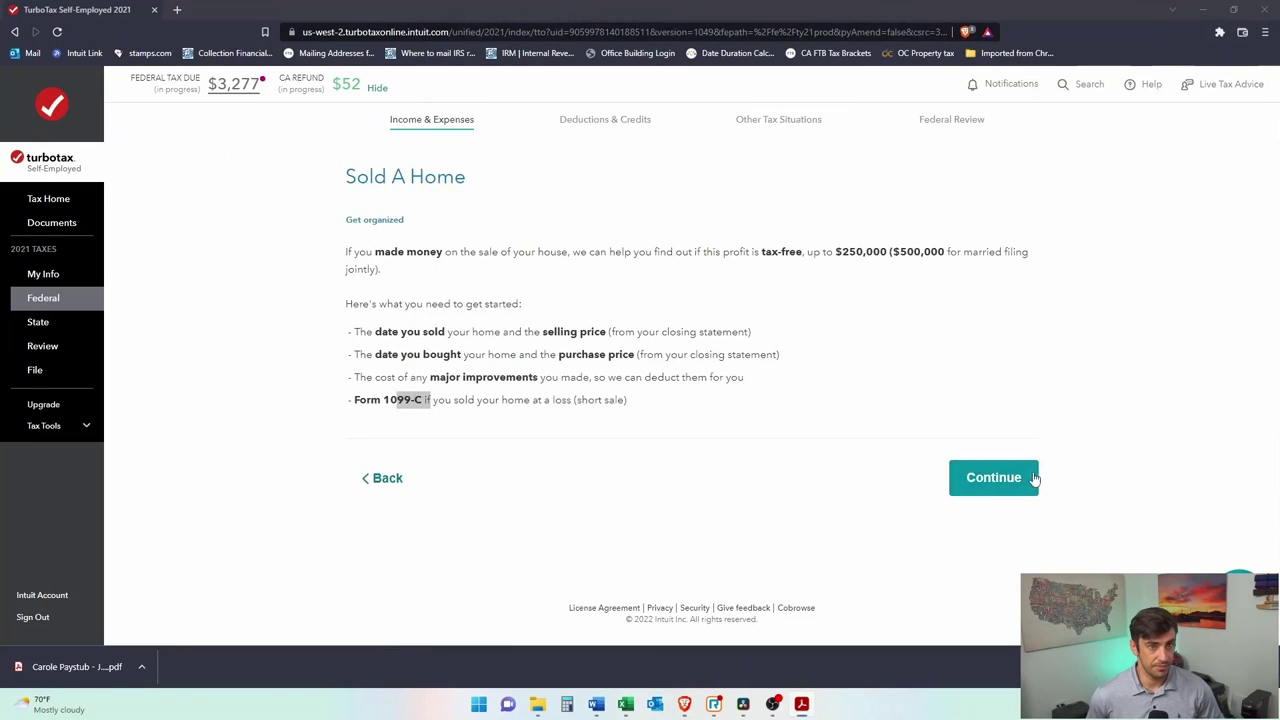
{"action": "left_click", "coordinate": [1031, 481]}
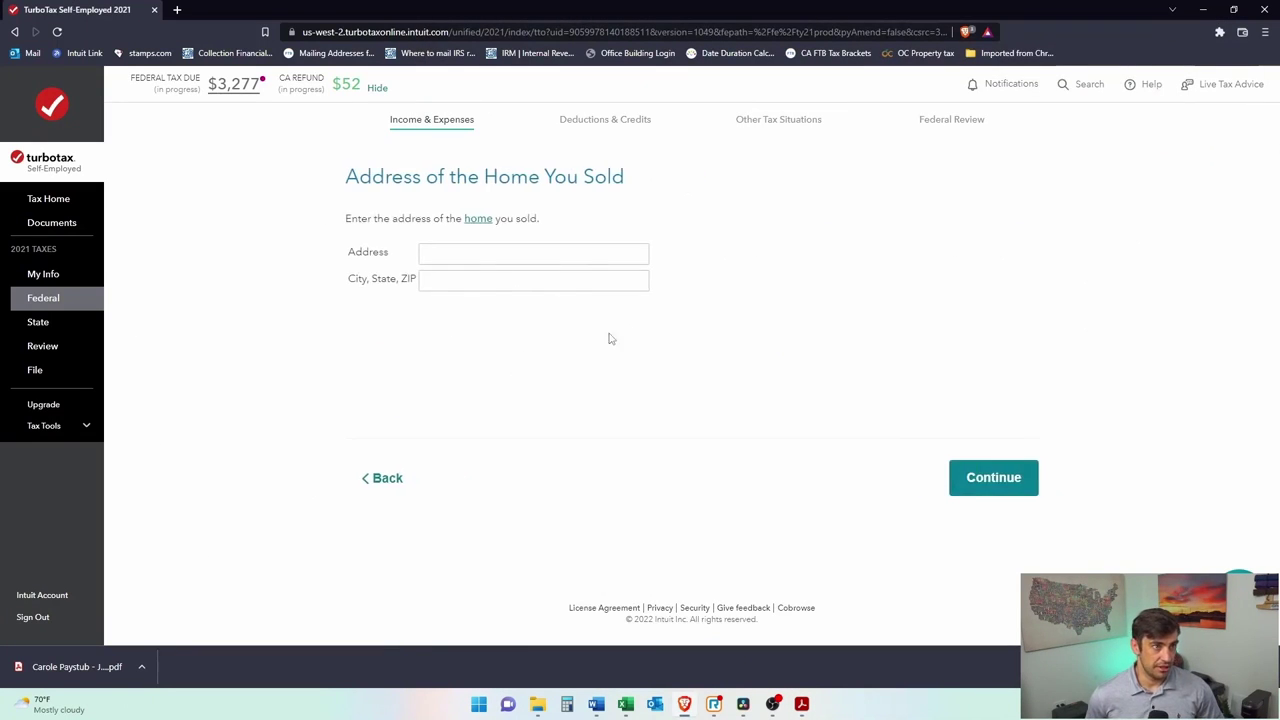
- Enter the street address and the city, state and ZIP of the sold home, and continue to the sales information
{"action": "left_click", "coordinate": [474, 251]}
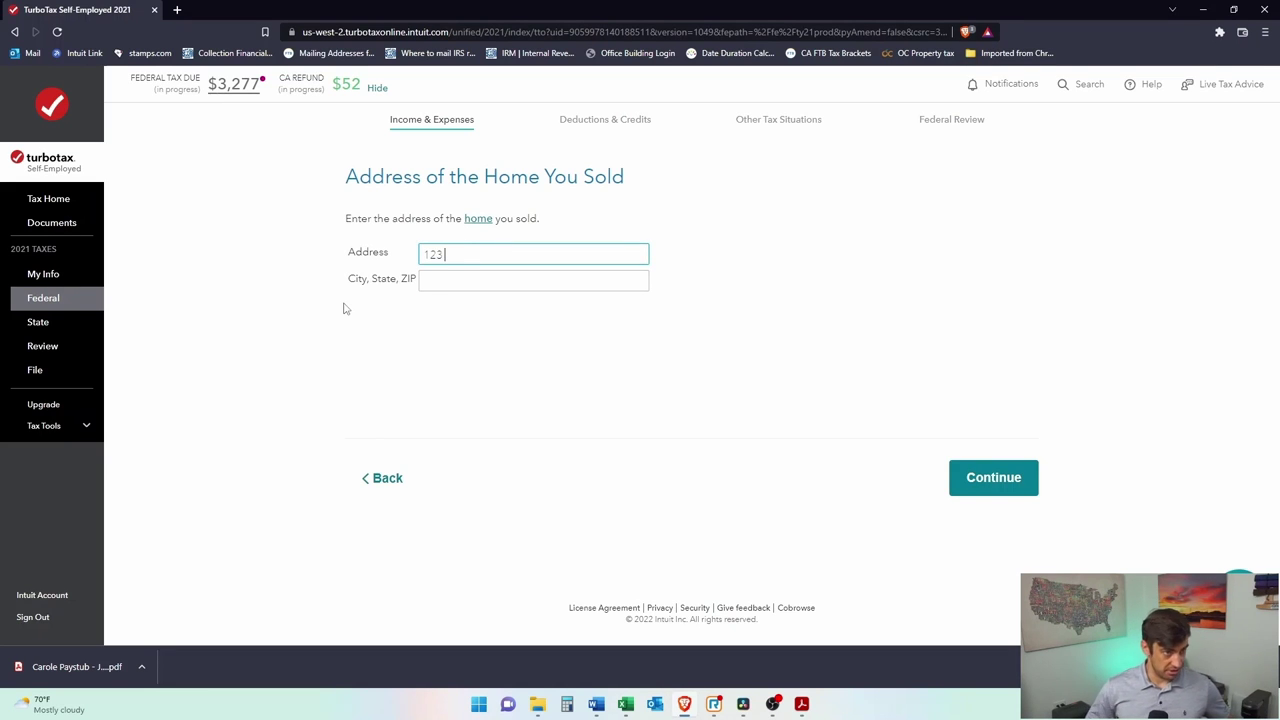
{"action": "key", "text": "Tab"}
{"action": "type", "text": "Newport Beach, CA 92660"}
{"action": "left_click", "coordinate": [995, 478]}
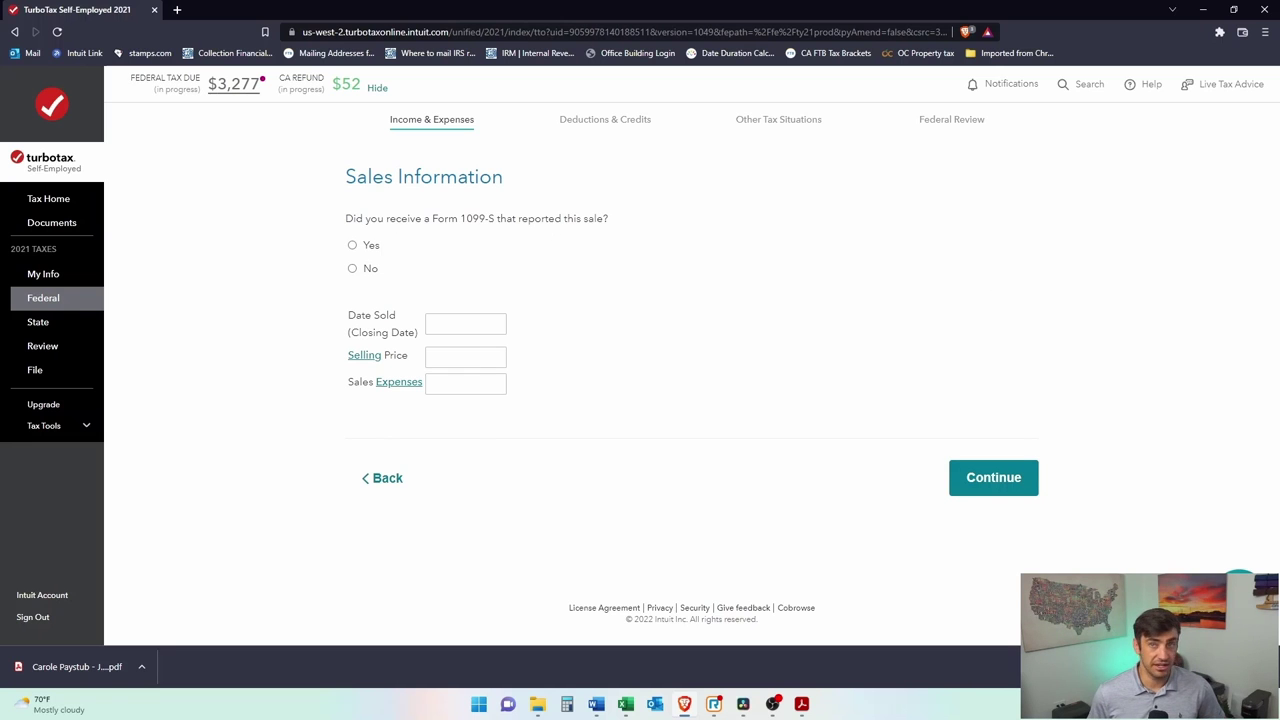
- Look up the closing date on the 1099-S in Acrobat and enter 10/07/2021 as the date sold in TurboTax
{"action": "key", "text": "alt+Tab"}
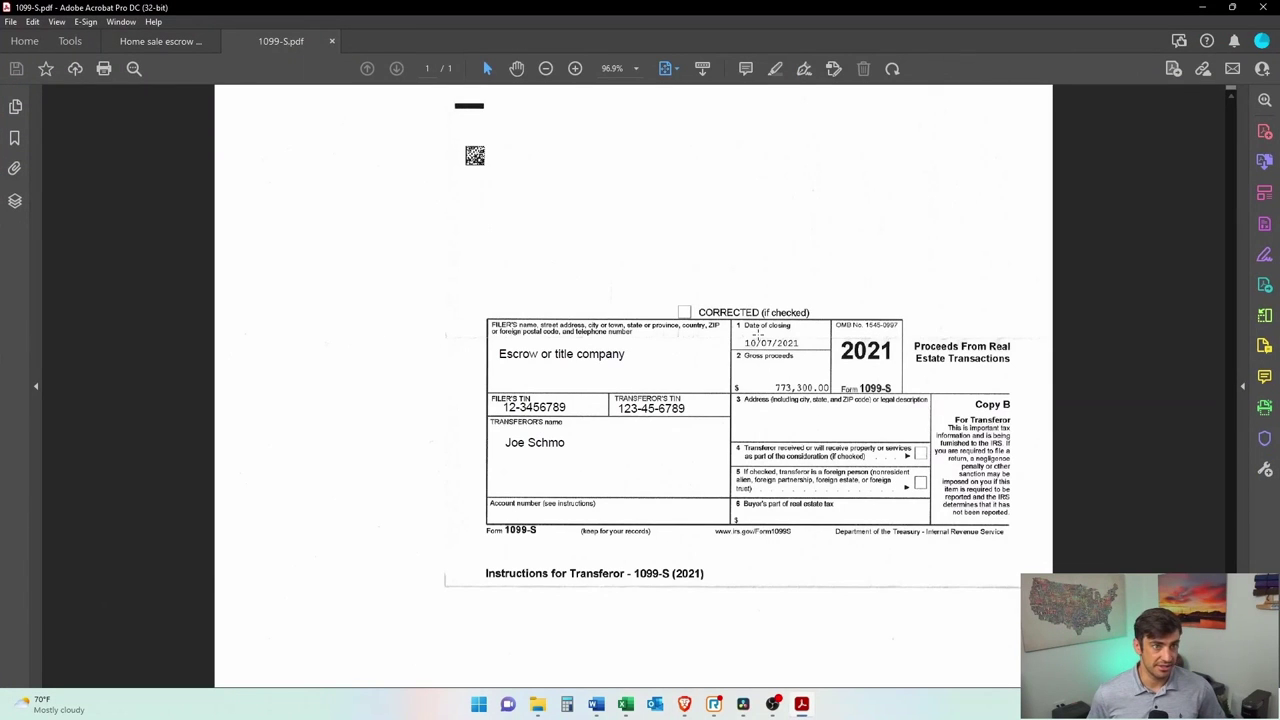
{"action": "left_click_drag", "start_coordinate": [729, 313], "coordinate": [836, 361]}
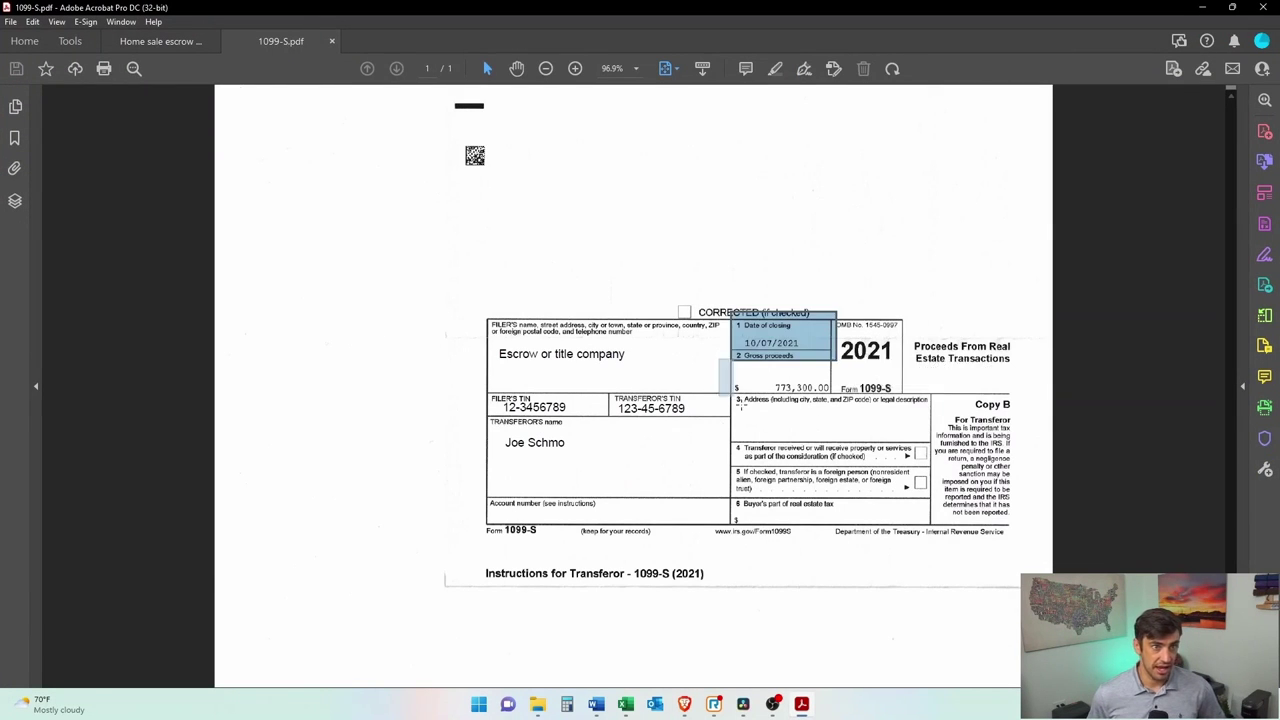
{"action": "key", "text": "alt+Tab"}
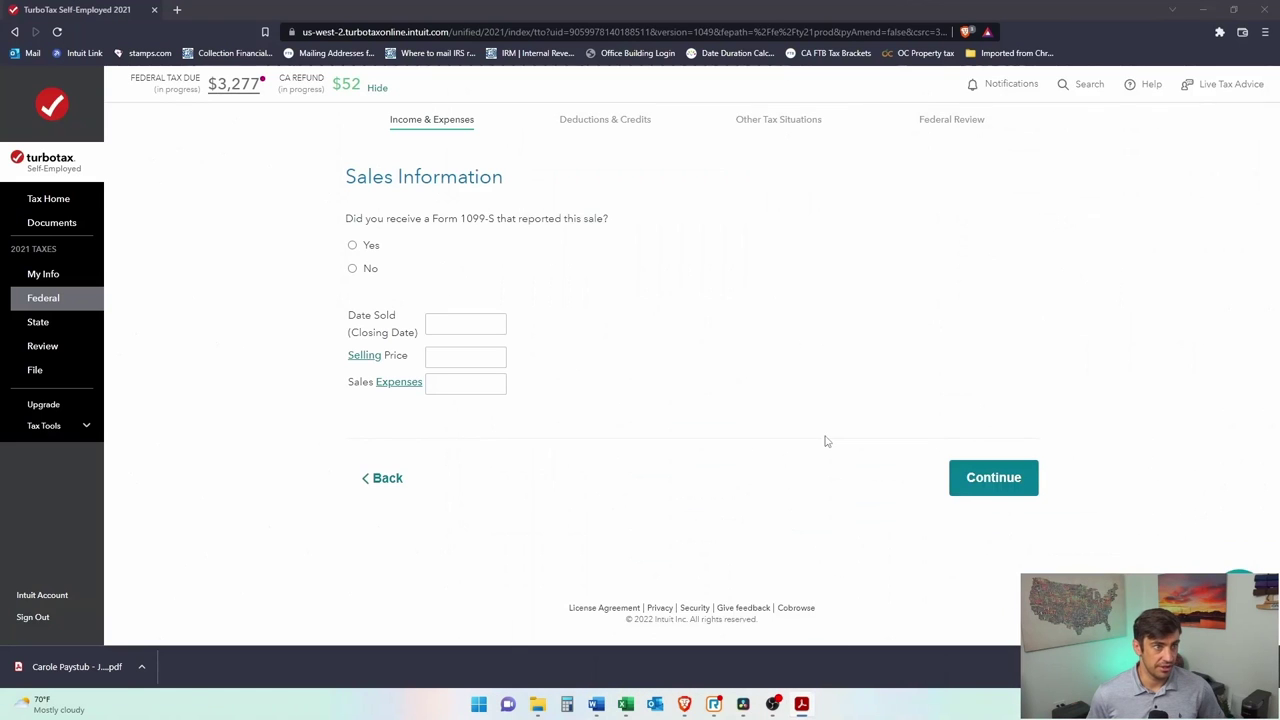
{"action": "left_click", "coordinate": [464, 320]}
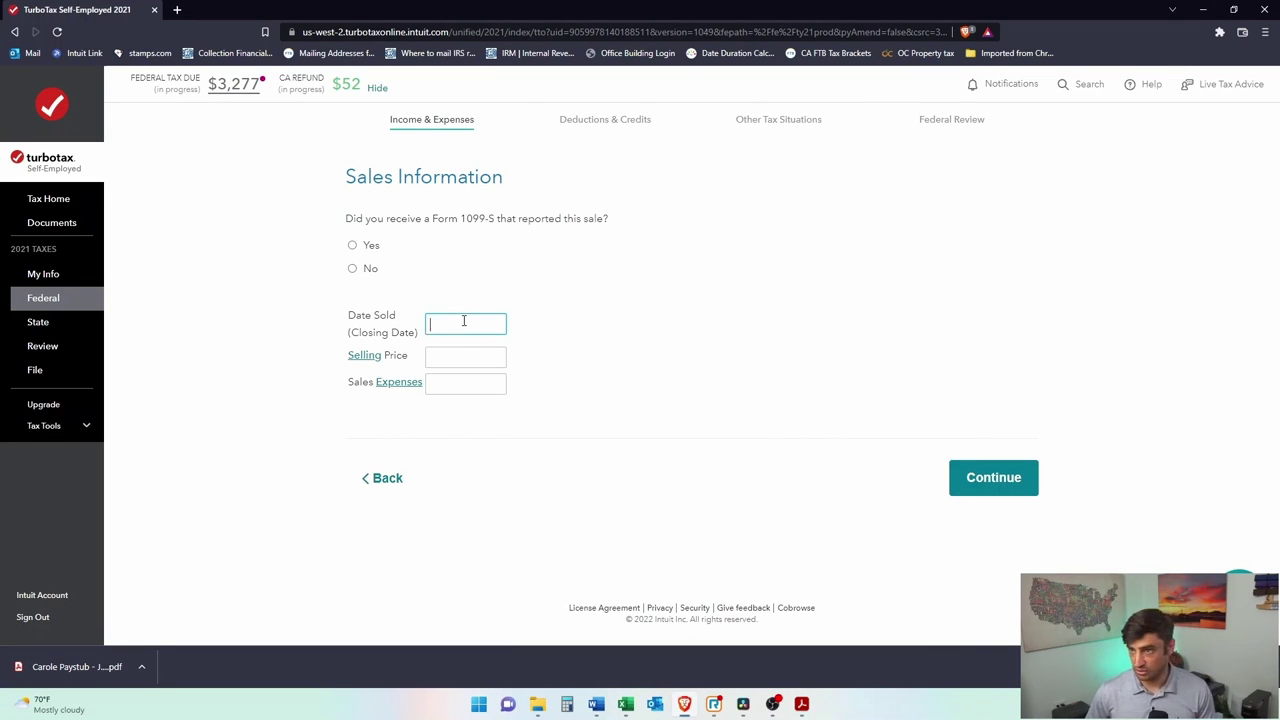
{"action": "type", "text": "10/"}
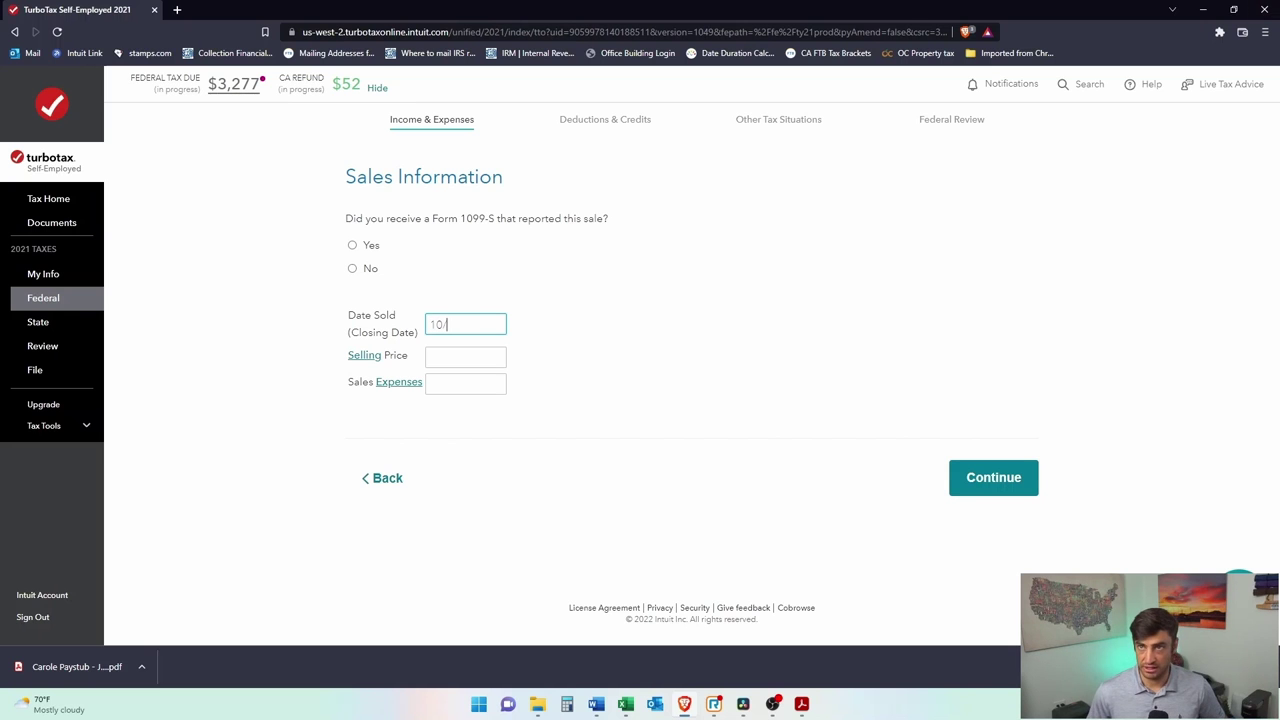
{"action": "key", "text": "alt+Tab"}
{"action": "scroll", "coordinate": [790, 333], "scroll_direction": "up", "scroll_amount": 3}
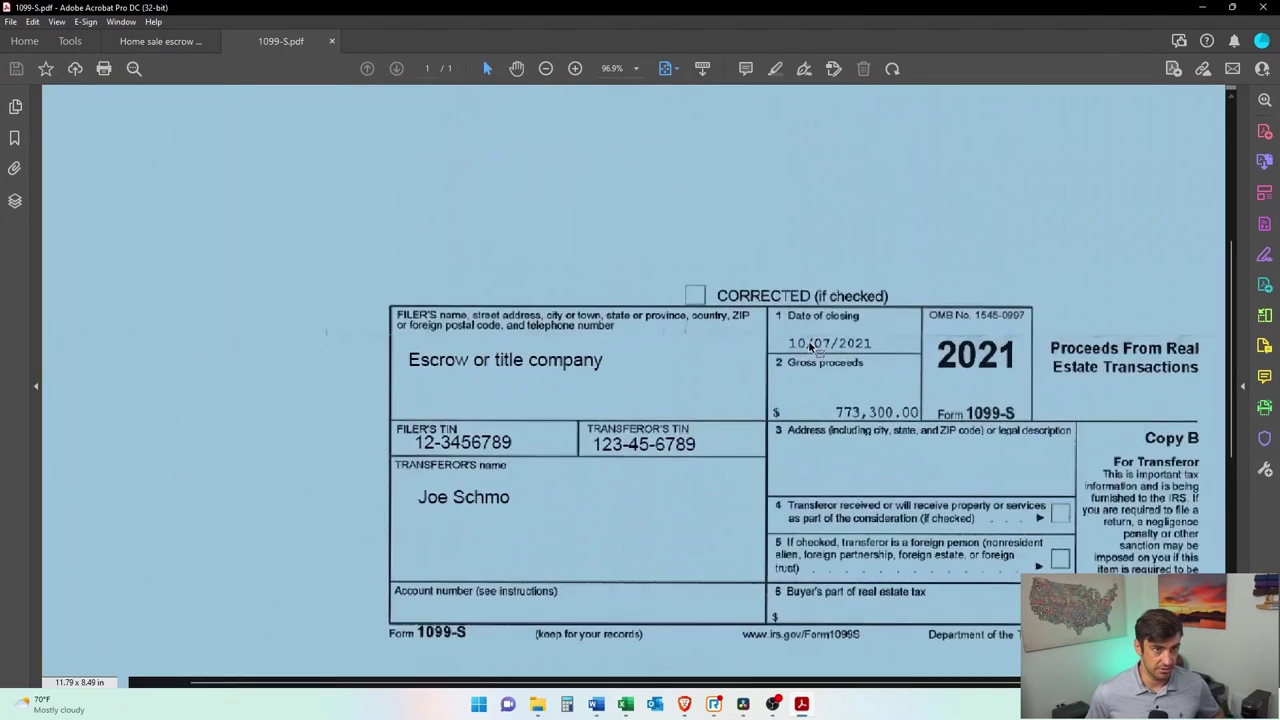
{"action": "key", "text": "alt+Tab"}
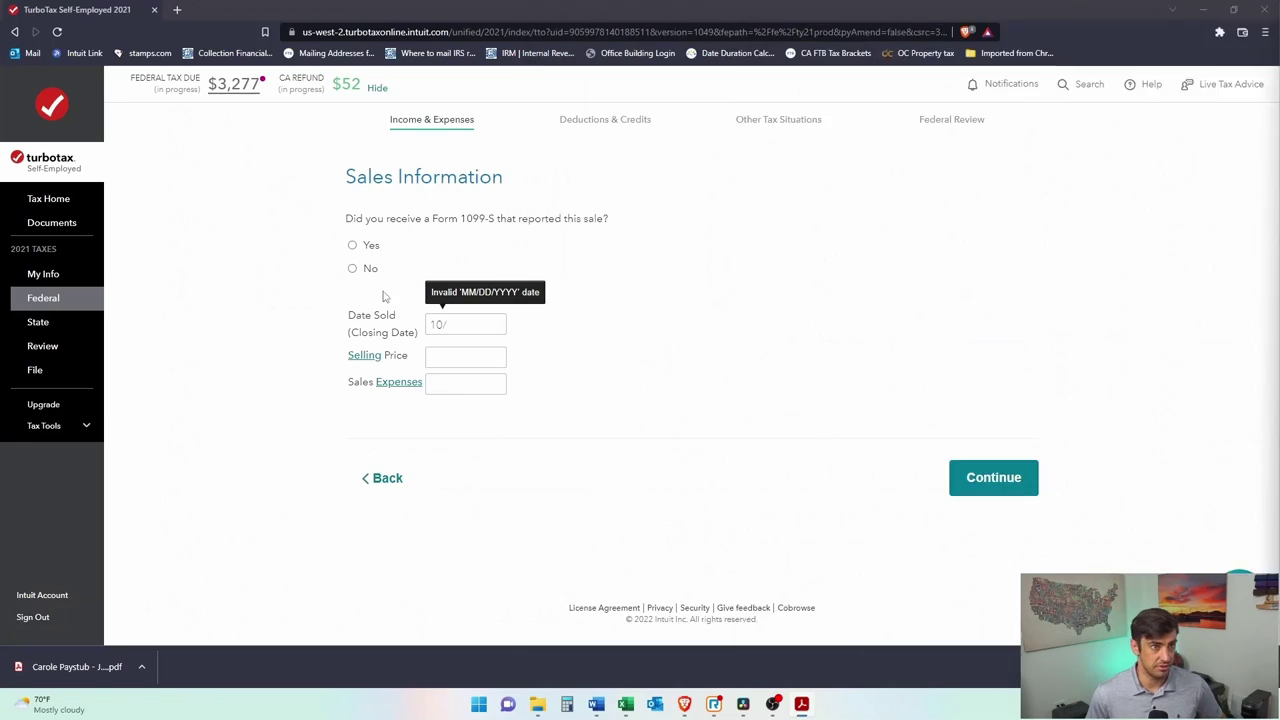
{"action": "left_click_drag", "start_coordinate": [383, 294], "coordinate": [466, 306]}
{"action": "left_click", "coordinate": [459, 326]}
{"action": "type", "text": "10/07/2021"}
- Enter 773,300 as the selling price of the home
{"action": "left_click", "coordinate": [461, 369]}
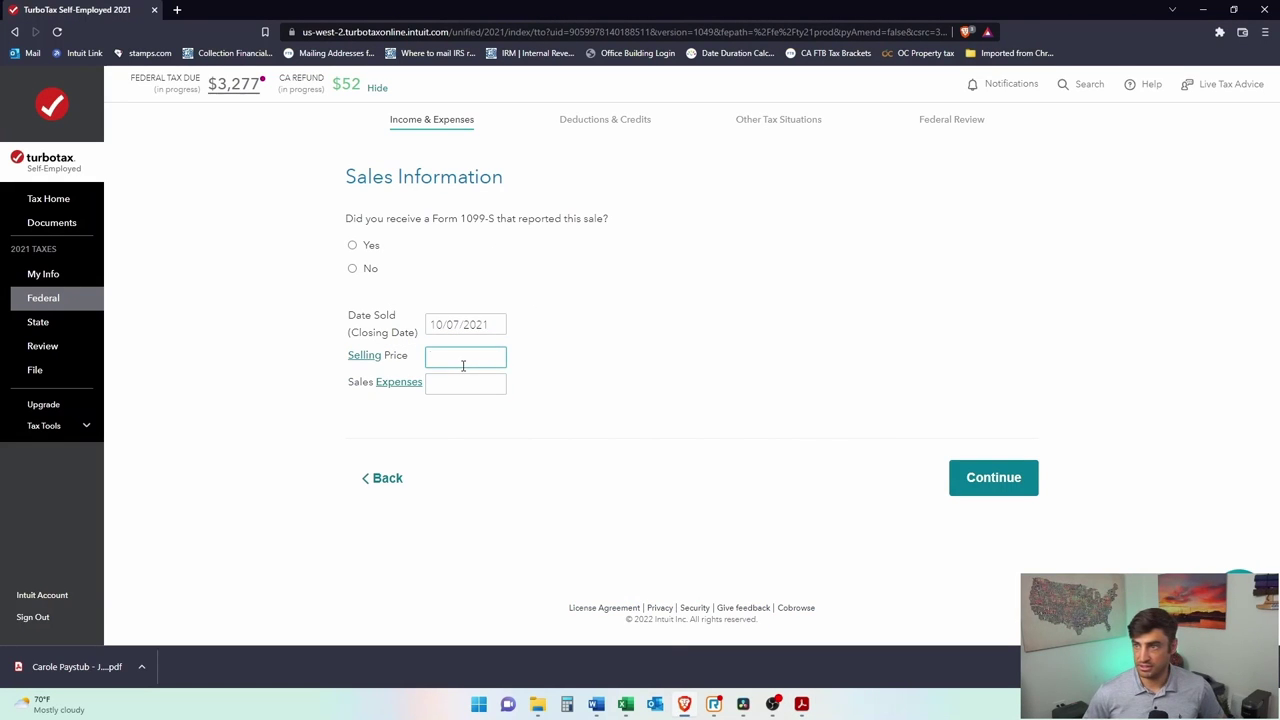
{"action": "type", "text": "7,732"}
{"action": "key", "text": "BackSpace"}
{"action": "type", "text": ".30"}
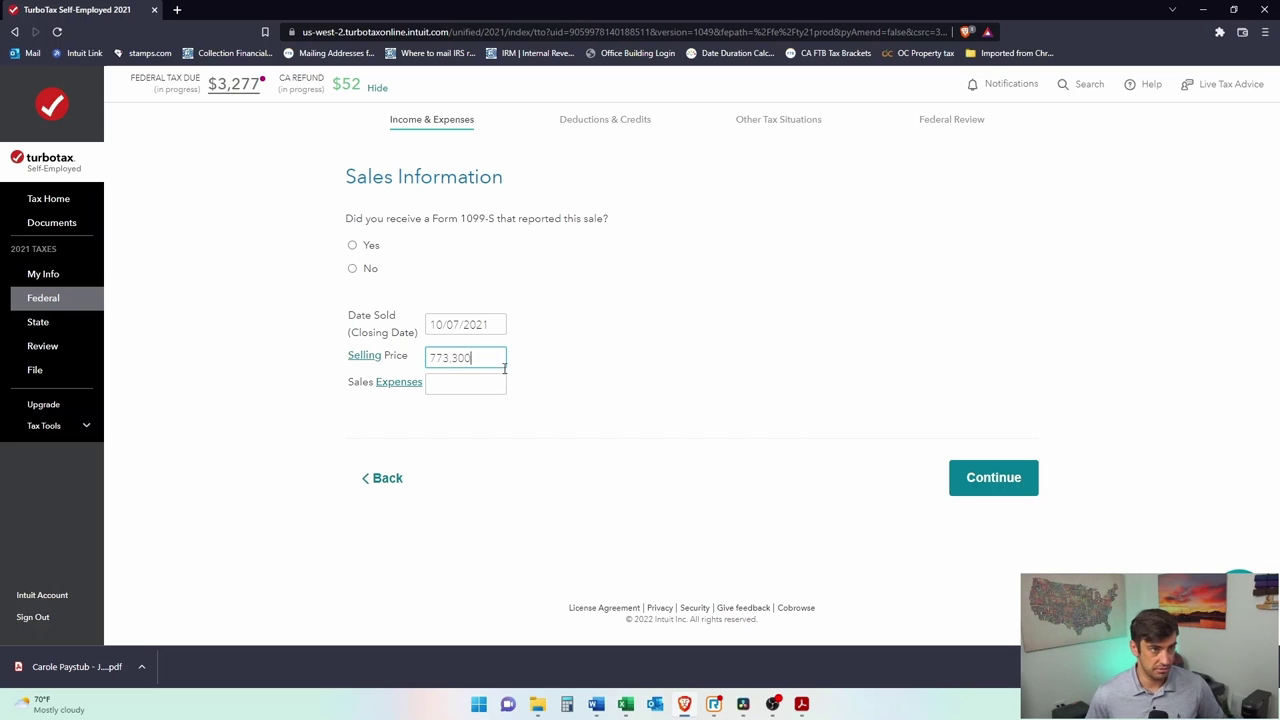
- Open the explanation of sales expenses and highlight the cost types it lists, from commissions to geological surveys
{"action": "left_click", "coordinate": [501, 377]}
{"action": "left_click", "coordinate": [405, 385]}
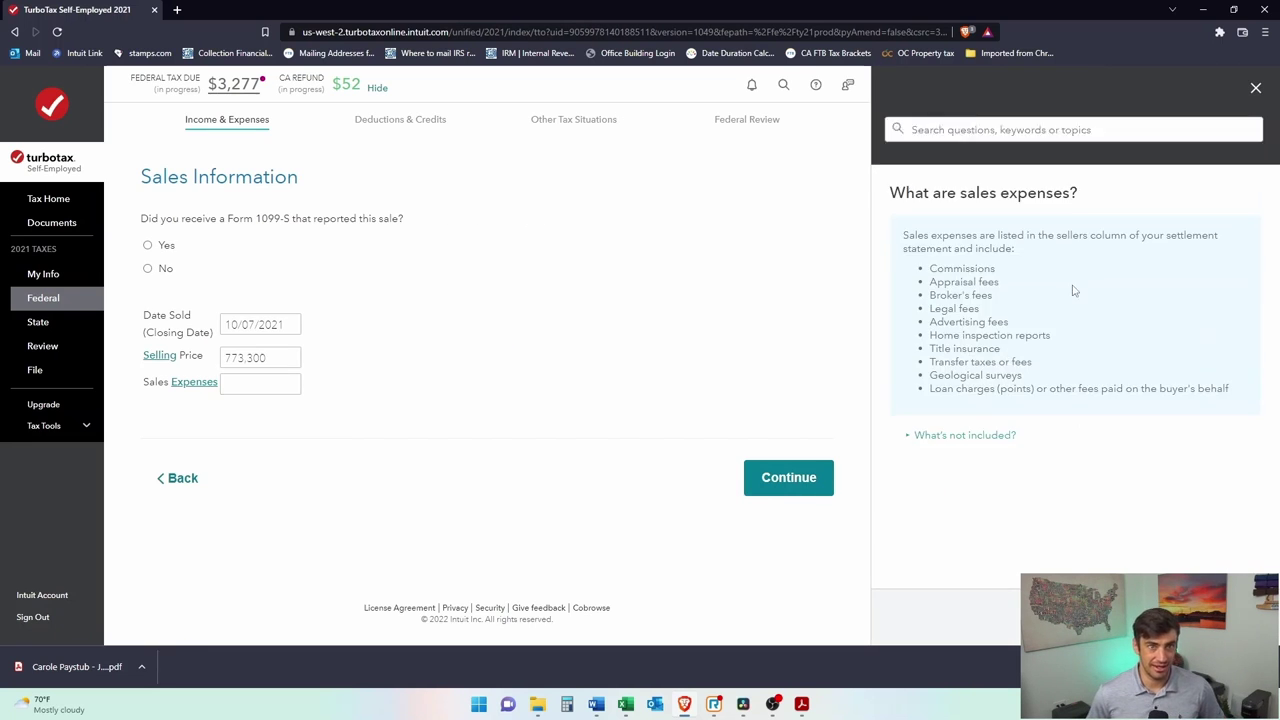
{"action": "left_click_drag", "start_coordinate": [1024, 377], "coordinate": [927, 277]}
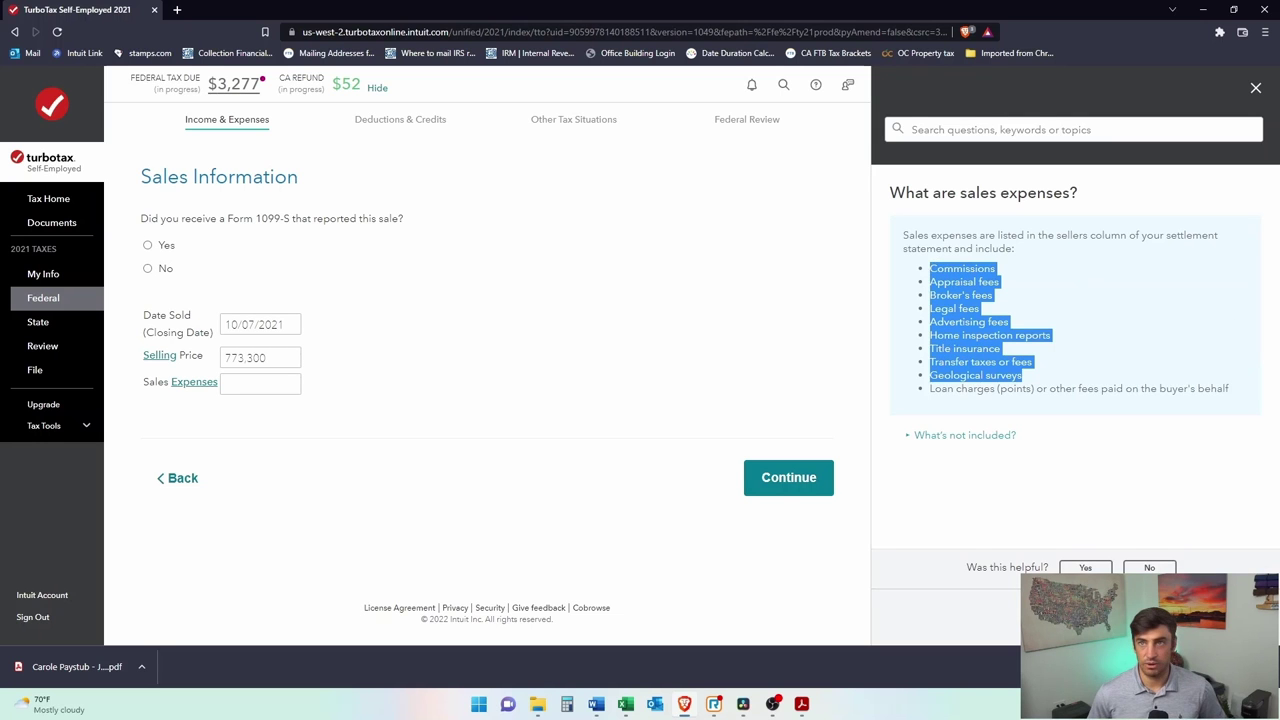
- Switch to the seller's closing statement in Acrobat and review its heading and dates, comparing the document with the 1099-S
{"action": "key", "text": "alt+Tab"}
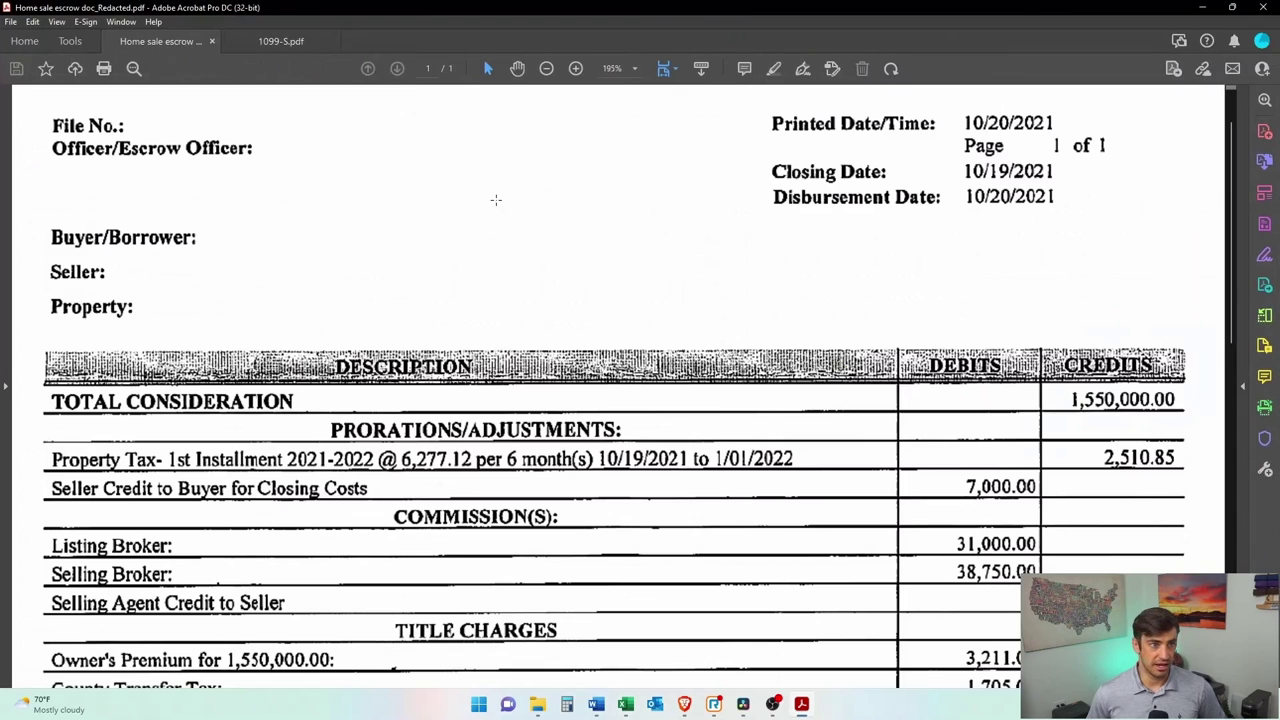
{"action": "scroll", "coordinate": [612, 210], "scroll_direction": "up", "scroll_amount": 1}
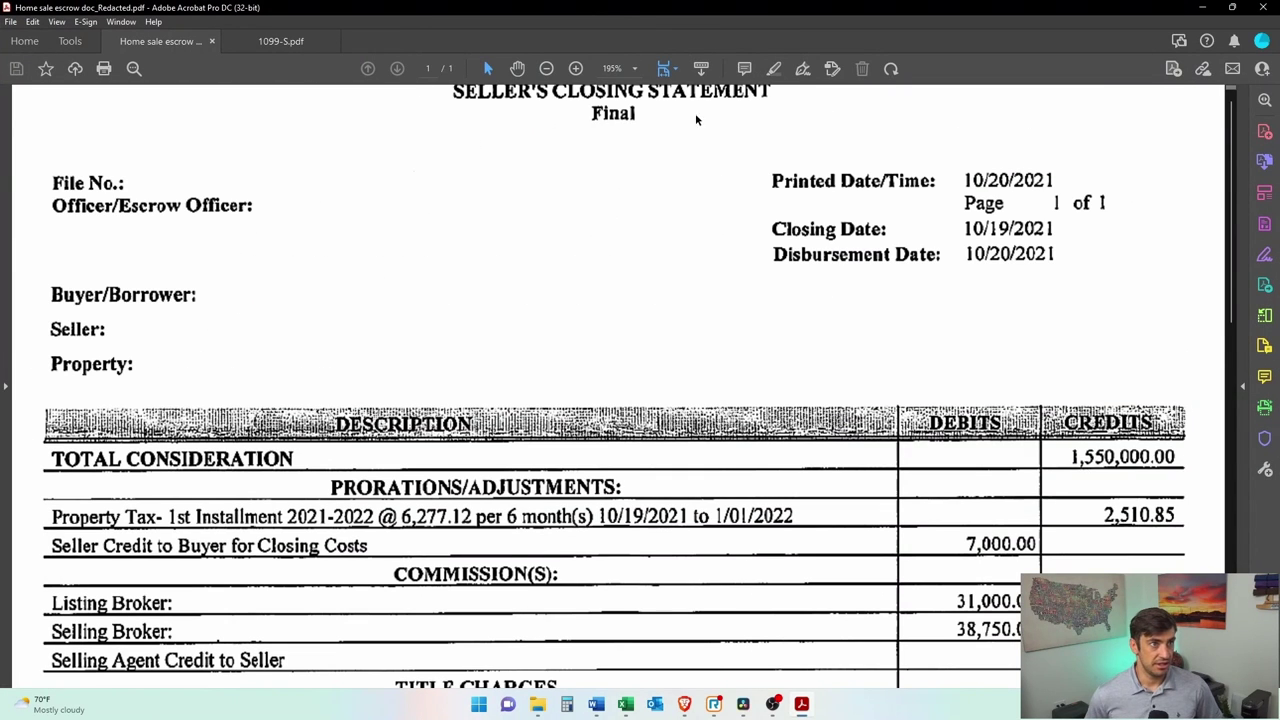
{"action": "left_click_drag", "start_coordinate": [793, 87], "coordinate": [334, 132]}
{"action": "left_click", "coordinate": [531, 203]}
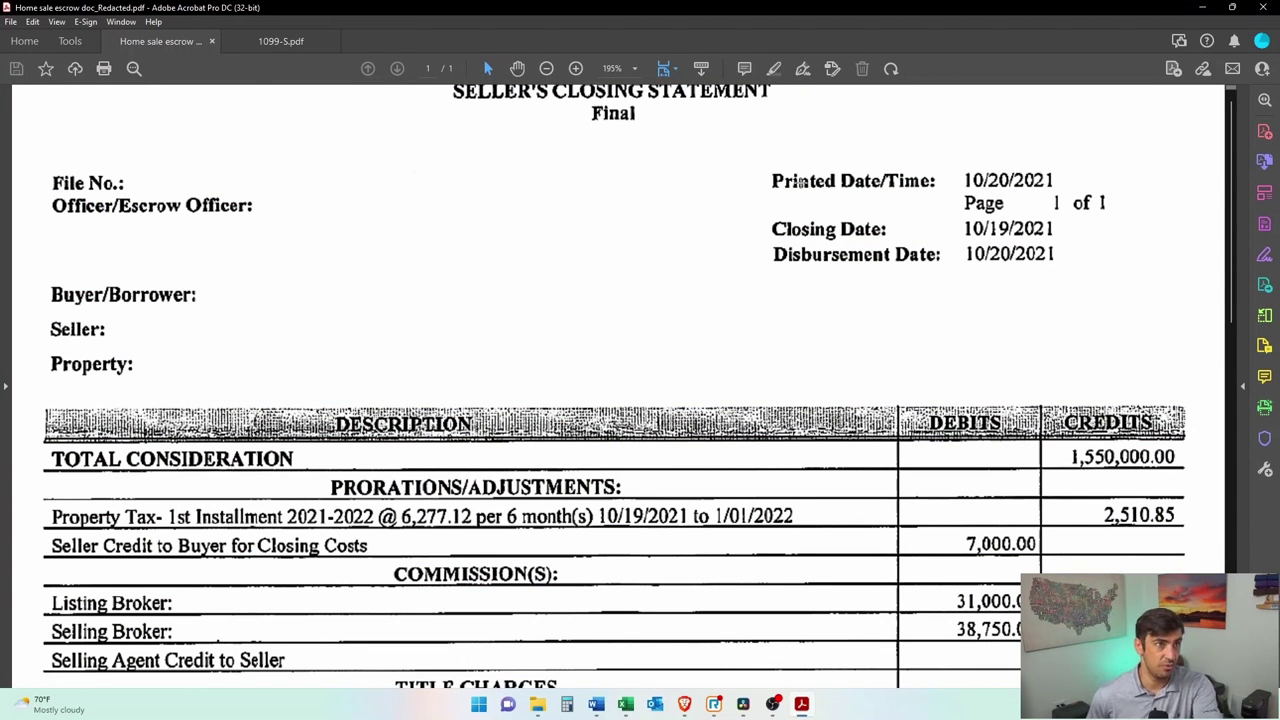
{"action": "scroll", "coordinate": [562, 323], "scroll_direction": "down", "scroll_amount": 2}
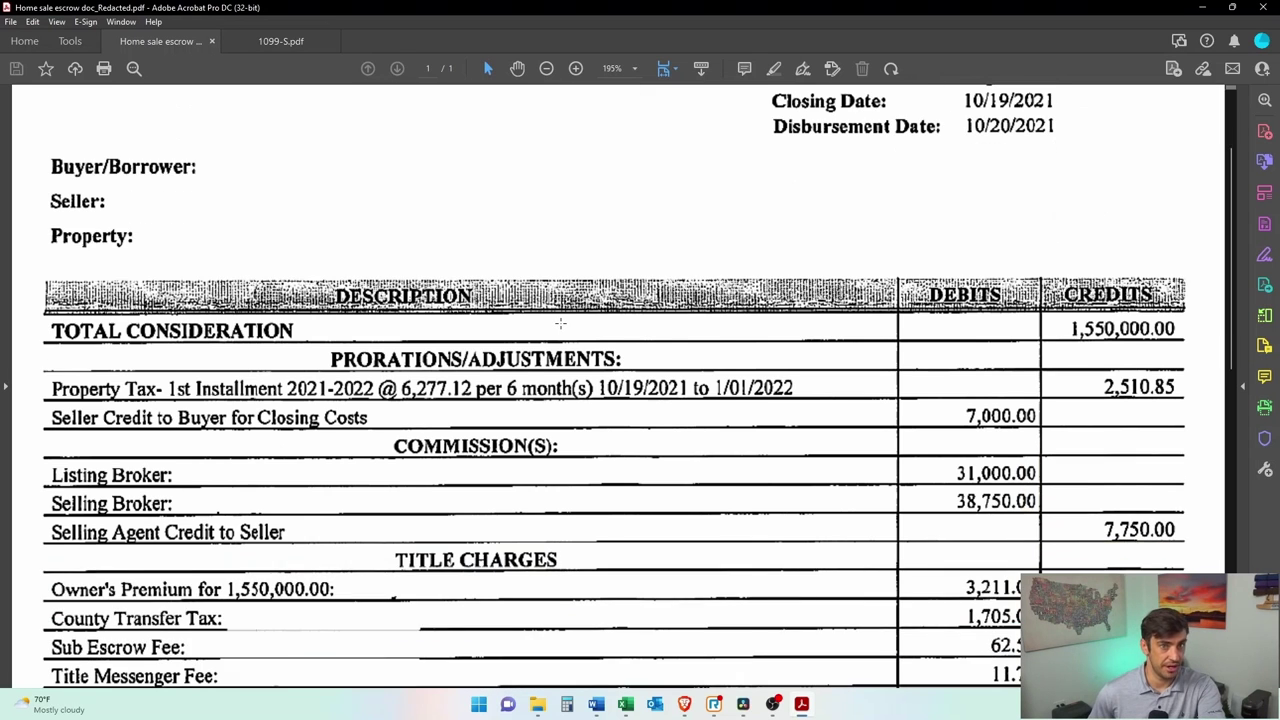
{"action": "scroll", "coordinate": [724, 355], "scroll_direction": "up", "scroll_amount": 2}
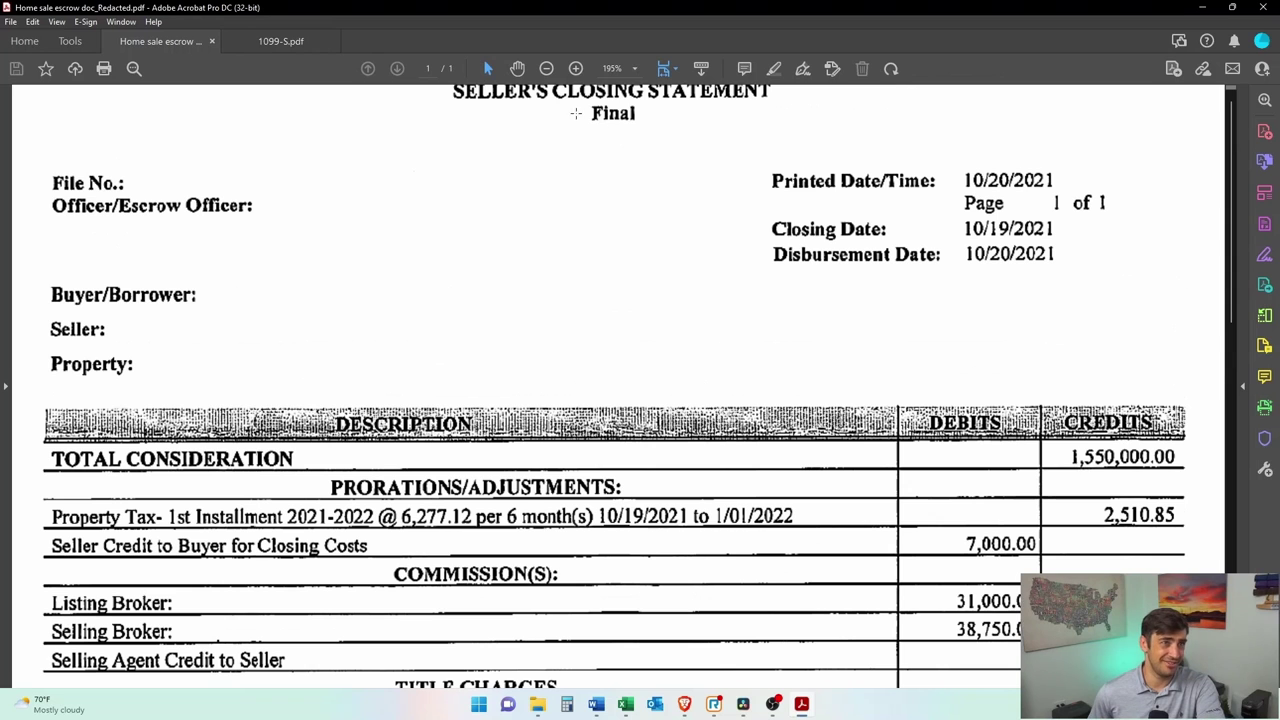
{"action": "left_click_drag", "start_coordinate": [575, 113], "coordinate": [858, 134]}
{"action": "key", "text": "ctrl+a"}
{"action": "left_click", "coordinate": [281, 41]}
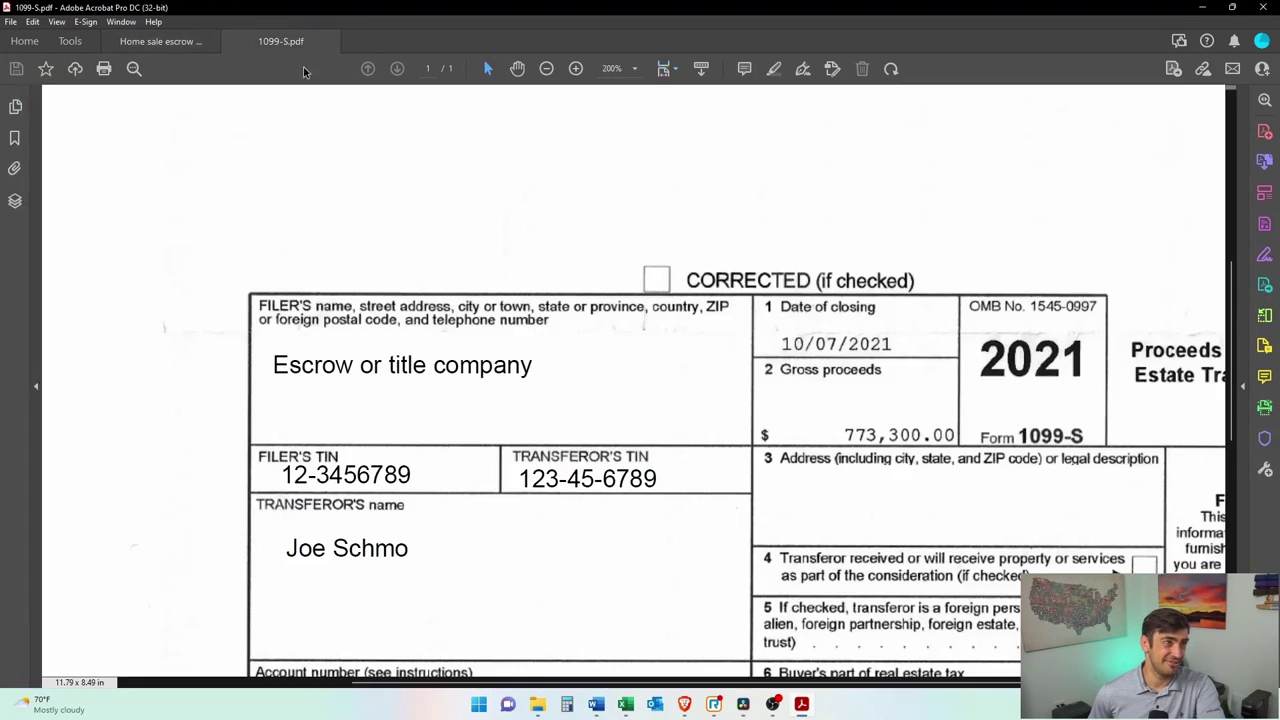
{"action": "key", "text": "ctrl+Tab"}
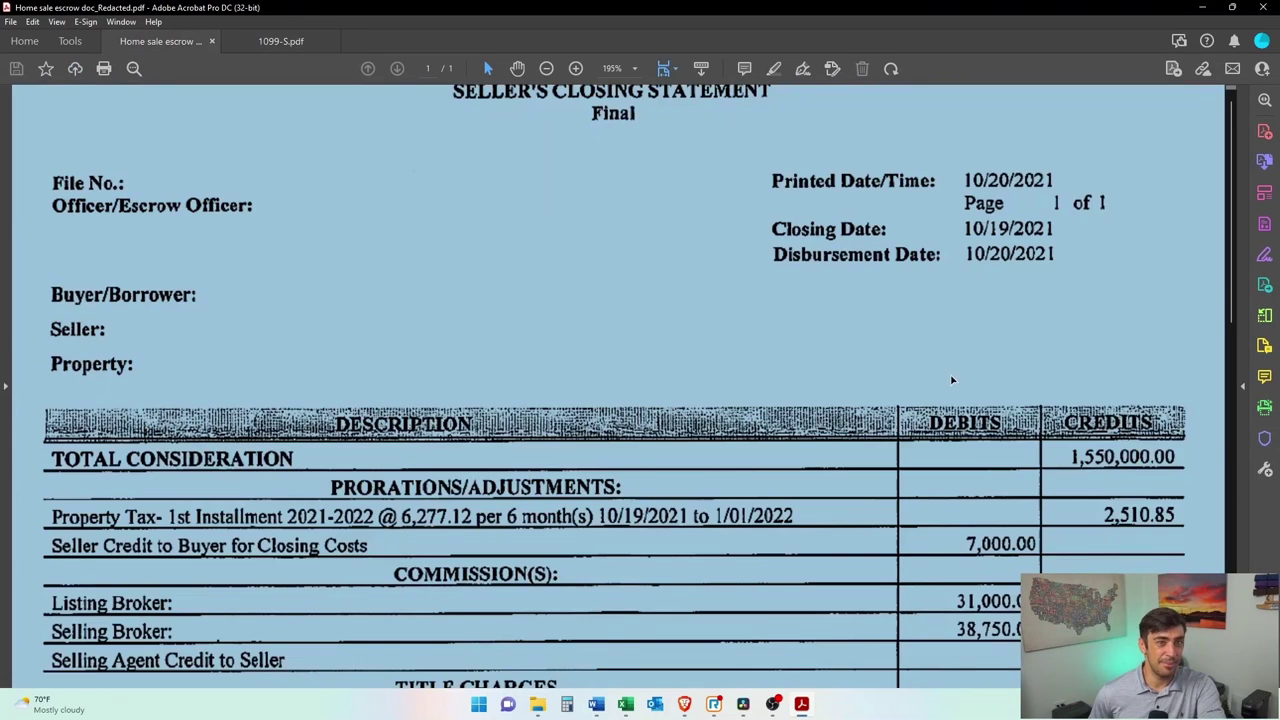
- Highlight the listing and selling broker commissions and the selling agent credit to the seller on the closing statement
{"action": "scroll", "coordinate": [1038, 393], "scroll_direction": "down", "scroll_amount": 2}
{"action": "left_click", "coordinate": [1038, 393]}
{"action": "left_click_drag", "start_coordinate": [1040, 336], "coordinate": [1137, 350]}
{"action": "scroll", "coordinate": [1137, 350], "scroll_direction": "down", "scroll_amount": 3}
{"action": "left_click", "coordinate": [1185, 437]}
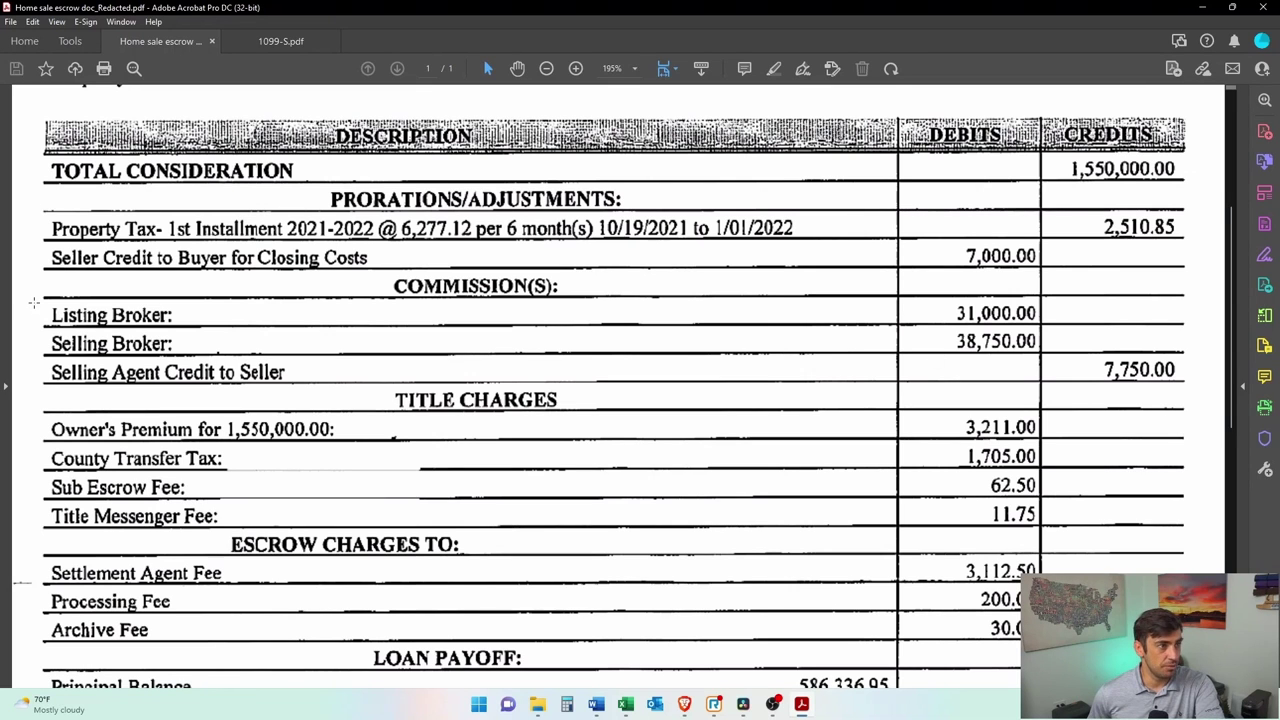
{"action": "left_click_drag", "start_coordinate": [33, 303], "coordinate": [1073, 362]}
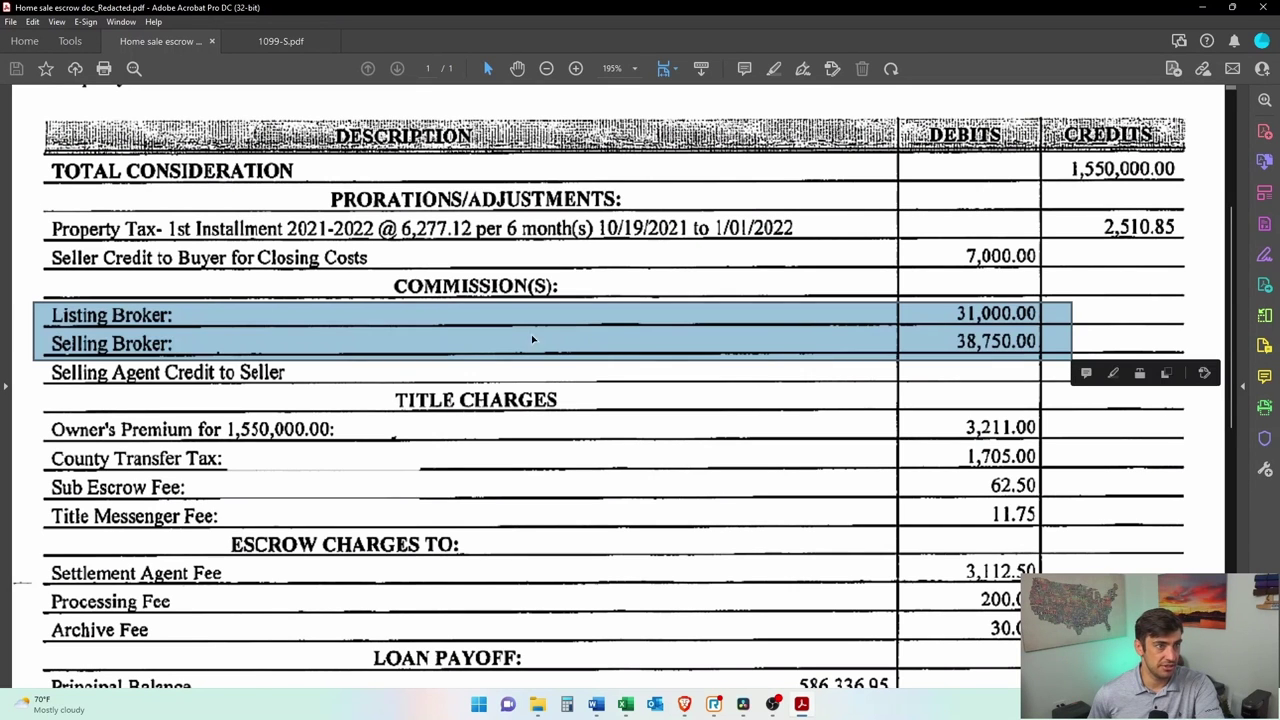
{"action": "scroll", "coordinate": [1000, 298], "scroll_direction": "down", "scroll_amount": 1}
{"action": "left_click", "coordinate": [1012, 310]}
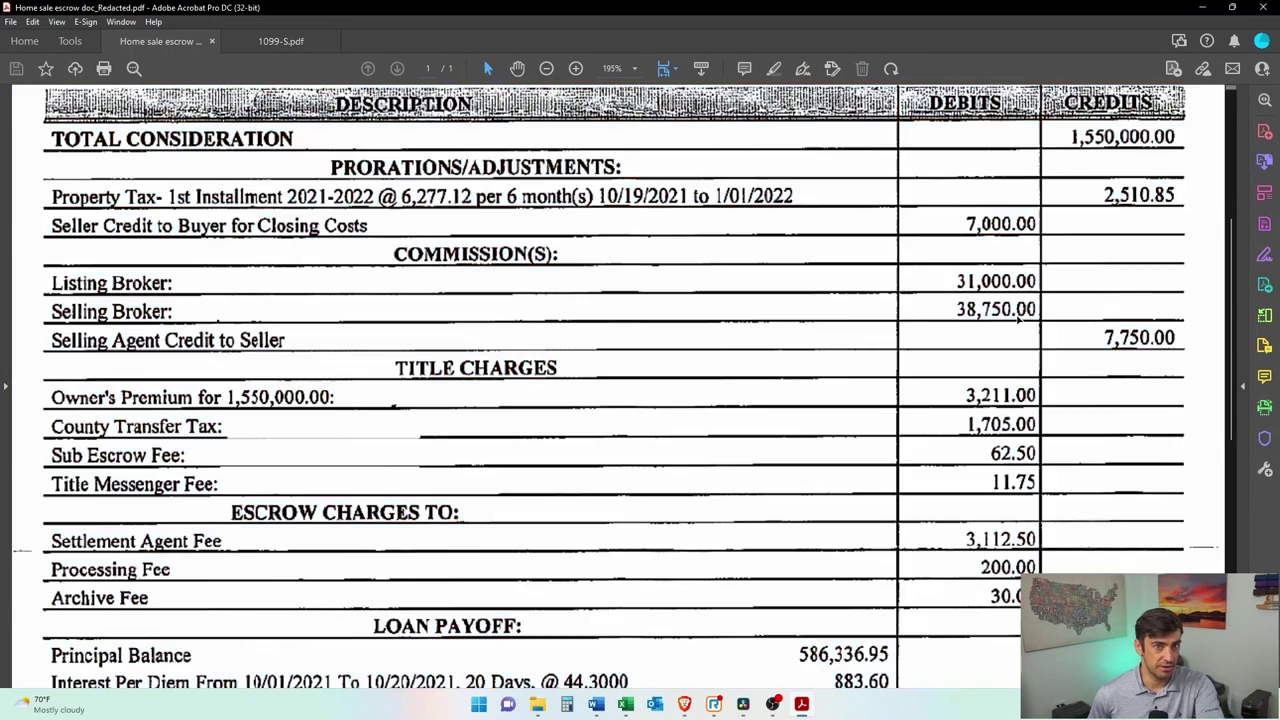
{"action": "left_click_drag", "start_coordinate": [1098, 323], "coordinate": [1182, 352]}
- Calculate the net commissions in Calculator as 31,000 plus 38,750 minus the 7,750 selling agent credit
{"action": "left_click", "coordinate": [566, 704]}
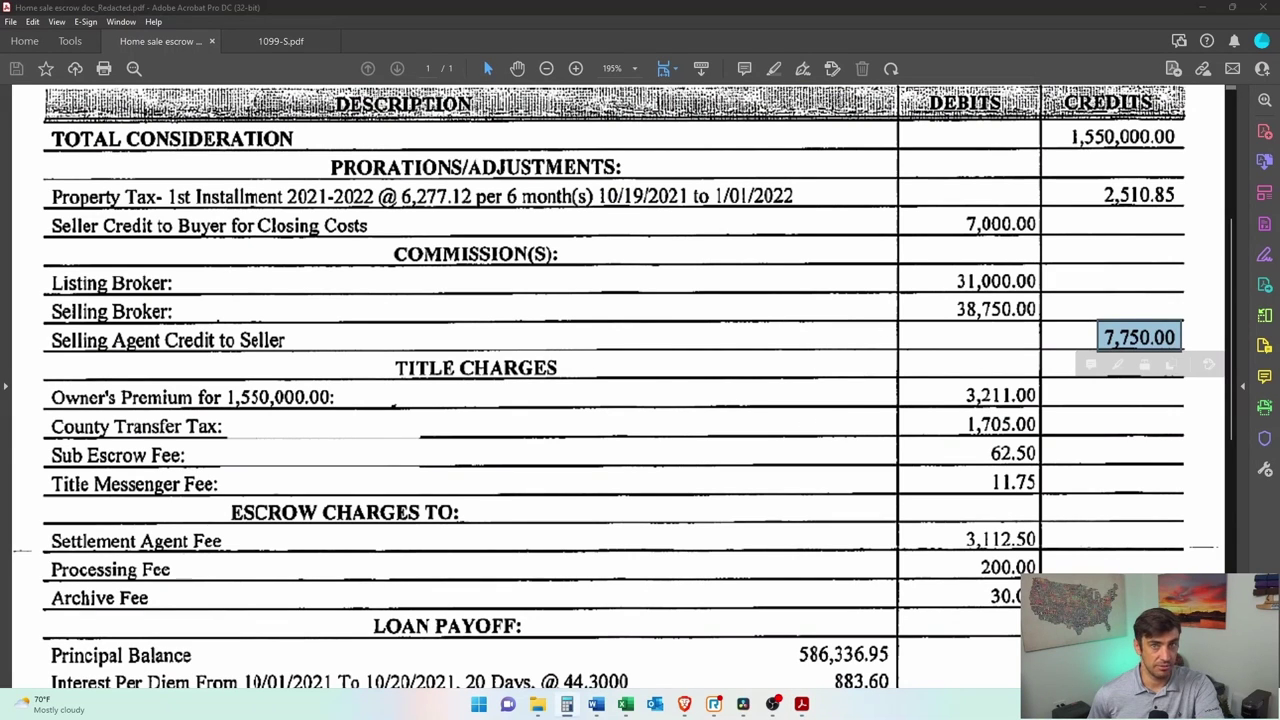
{"action": "left_click_drag", "start_coordinate": [658, 157], "coordinate": [521, 125]}
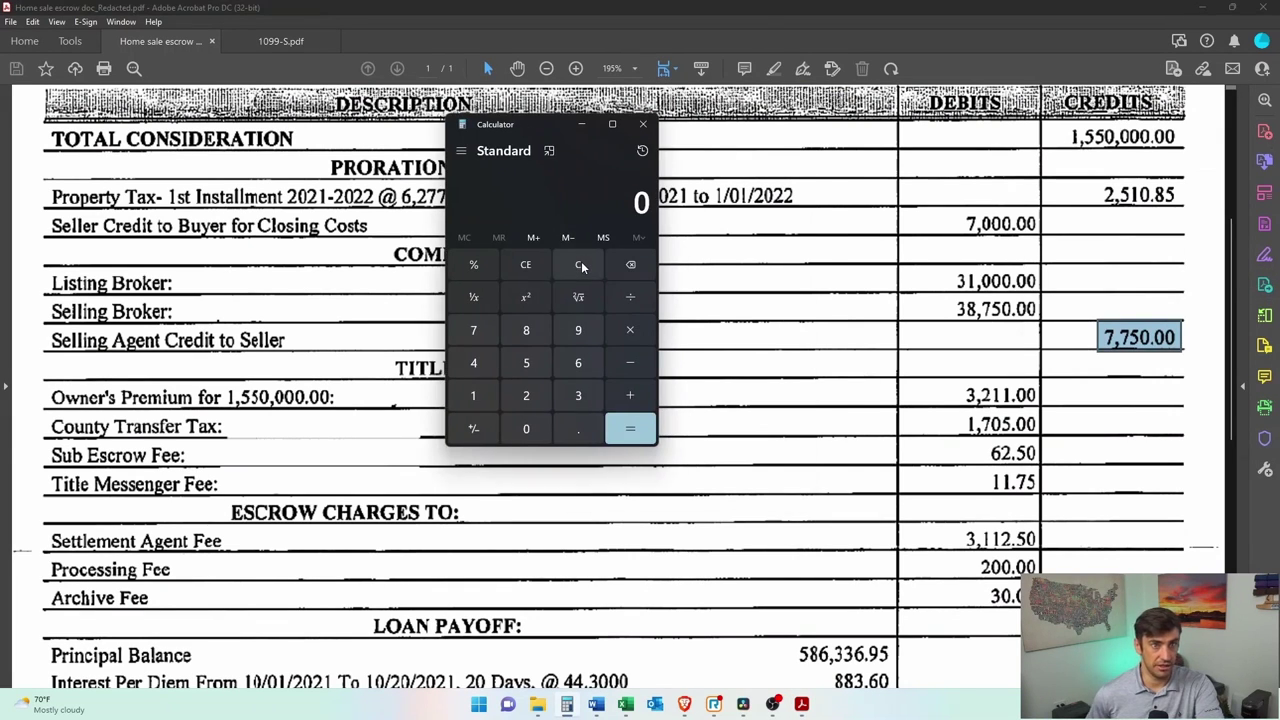
{"action": "type", "text": "31000 + "}
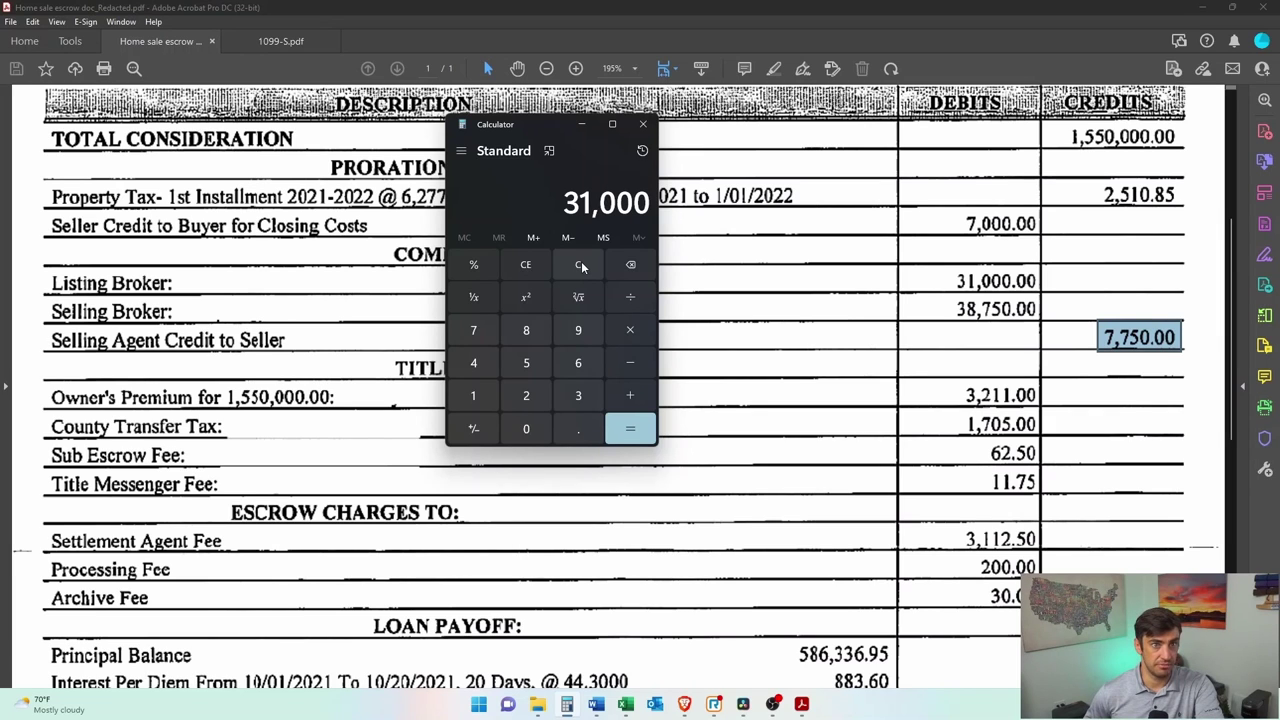
{"action": "type", "text": "38750"}
{"action": "key", "text": "Return"}
{"action": "type", "text": "- 77"}
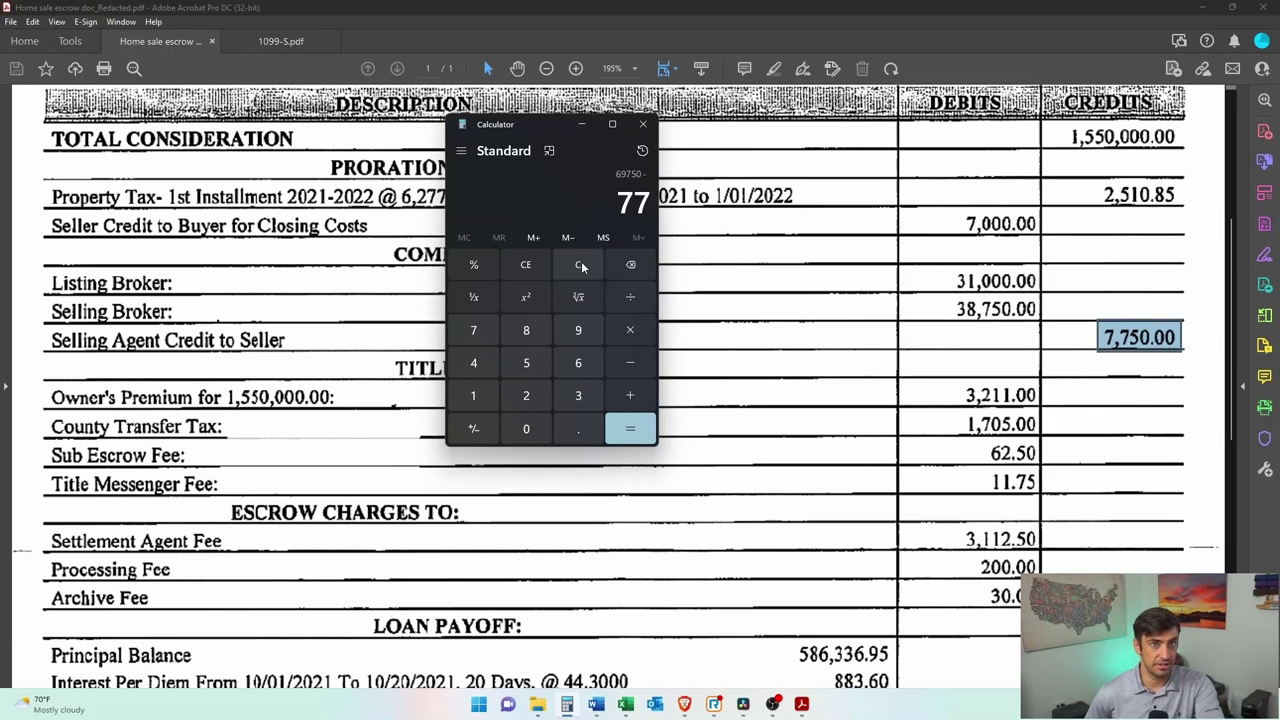
{"action": "type", "text": "50"}
{"action": "key", "text": "Return"}
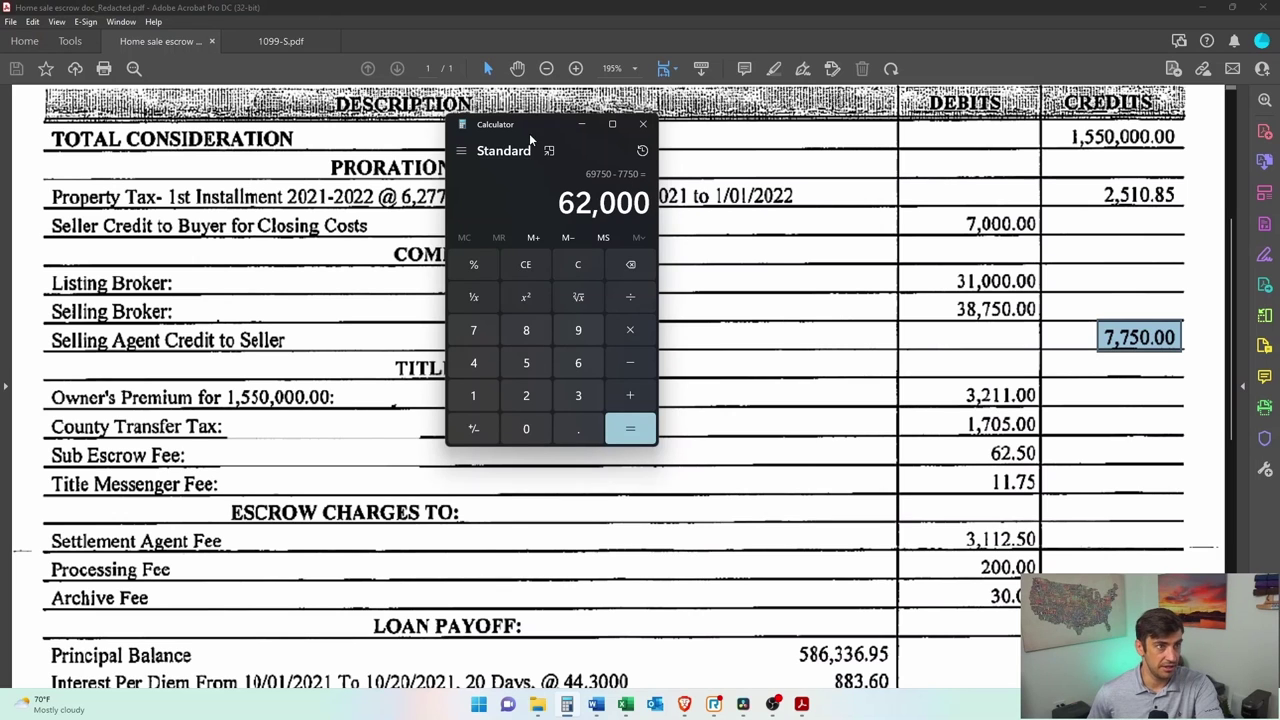
{"action": "left_click_drag", "start_coordinate": [530, 133], "coordinate": [1279, 160]}
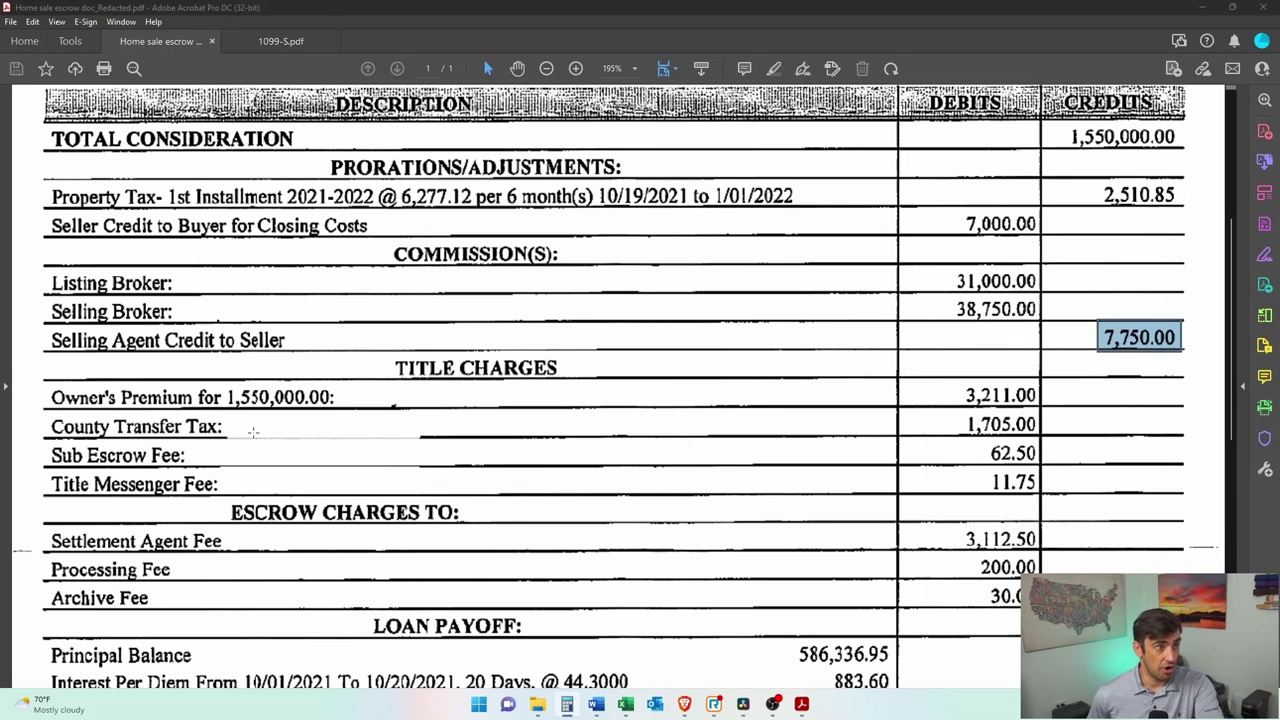
- Add the title charges 3,211, 1,705, 62.50 and 11.75 and the escrow charges 3,112.50, 200 and 30 to the calculator's running total
{"action": "key", "text": "alt+Tab"}
{"action": "left_click", "coordinate": [776, 454]}
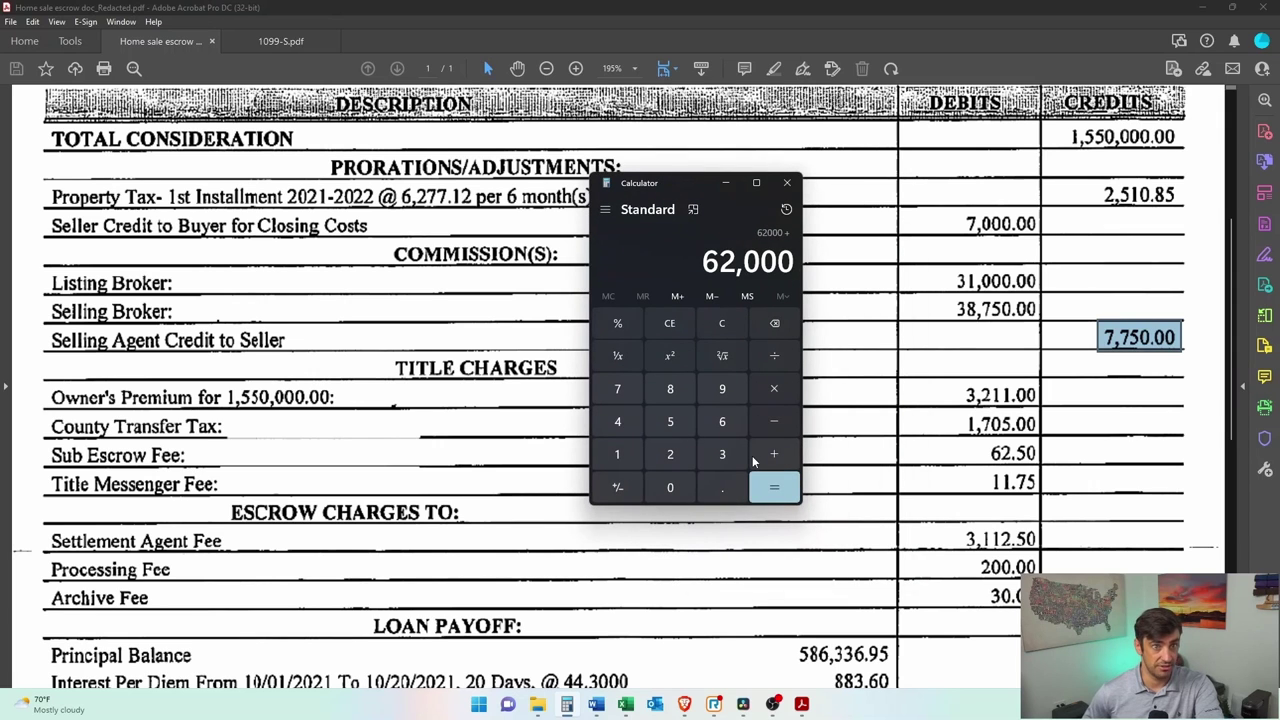
{"action": "type", "text": "3211+1705+6"}
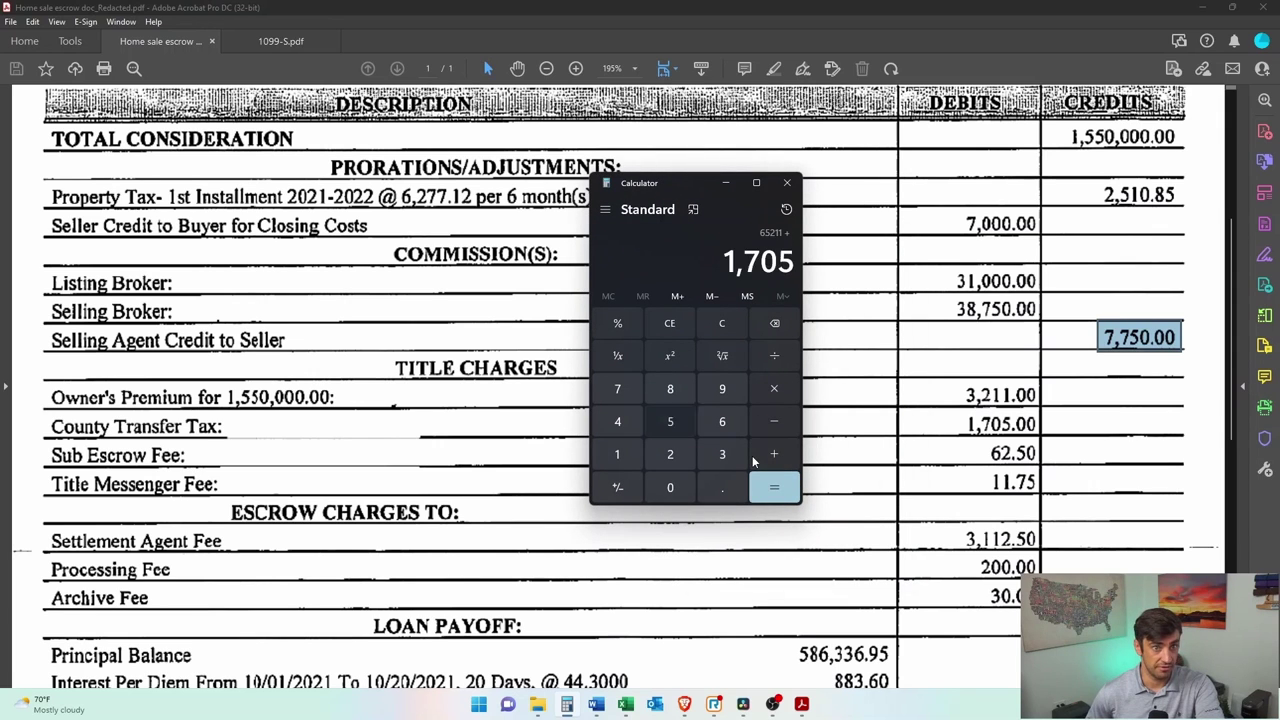
{"action": "type", "text": "2.5+11.7"}
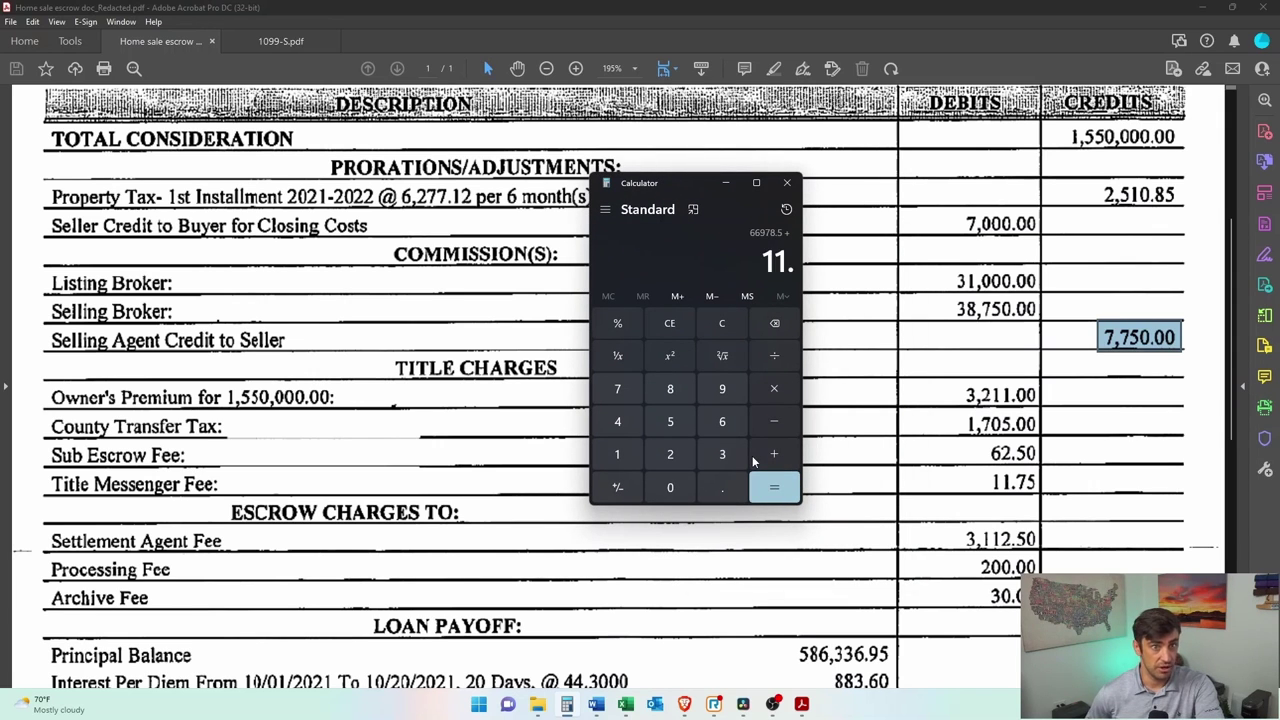
{"action": "type", "text": "5"}
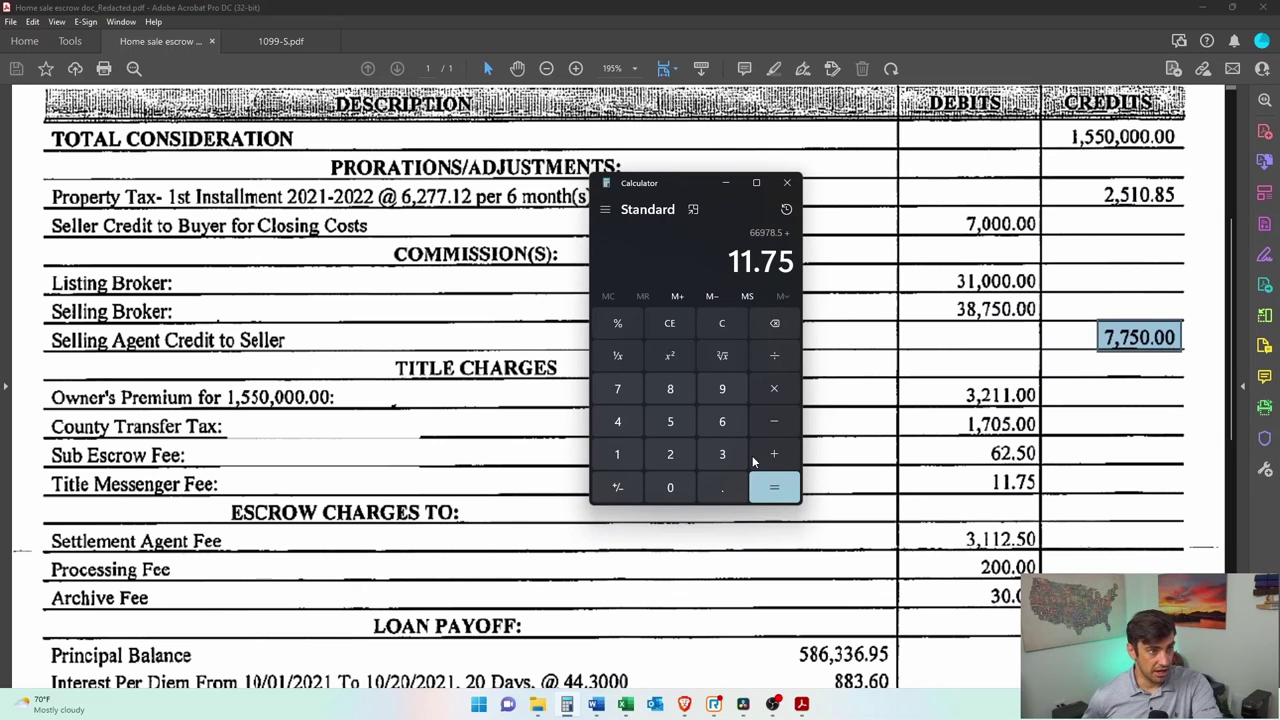
{"action": "type", "text": "+31"}
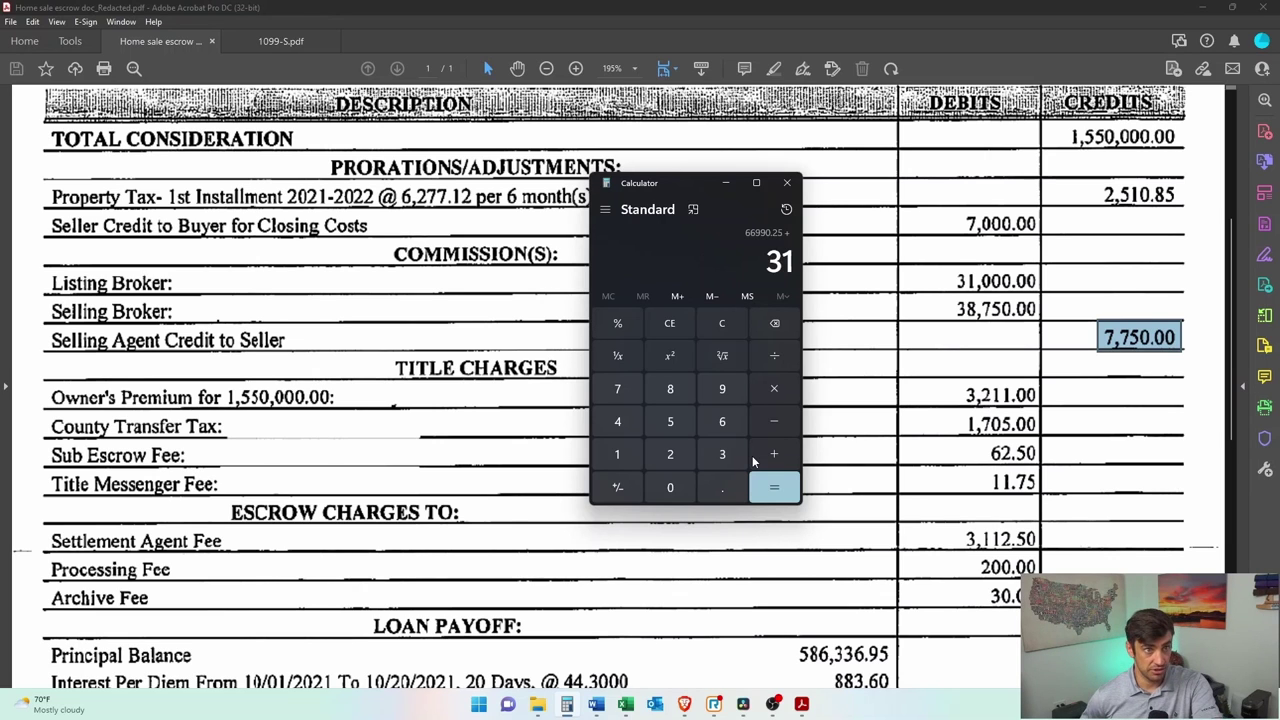
{"action": "type", "text": "12.5+200"}
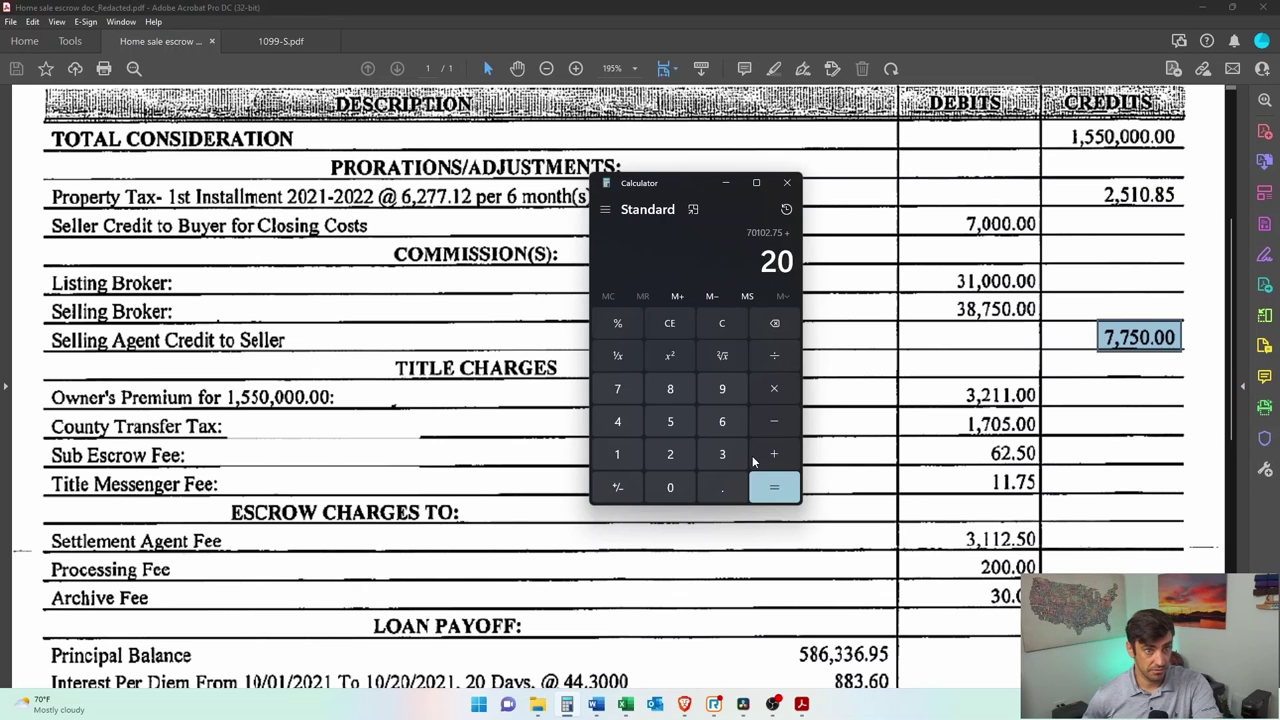
{"action": "type", "text": "+30"}
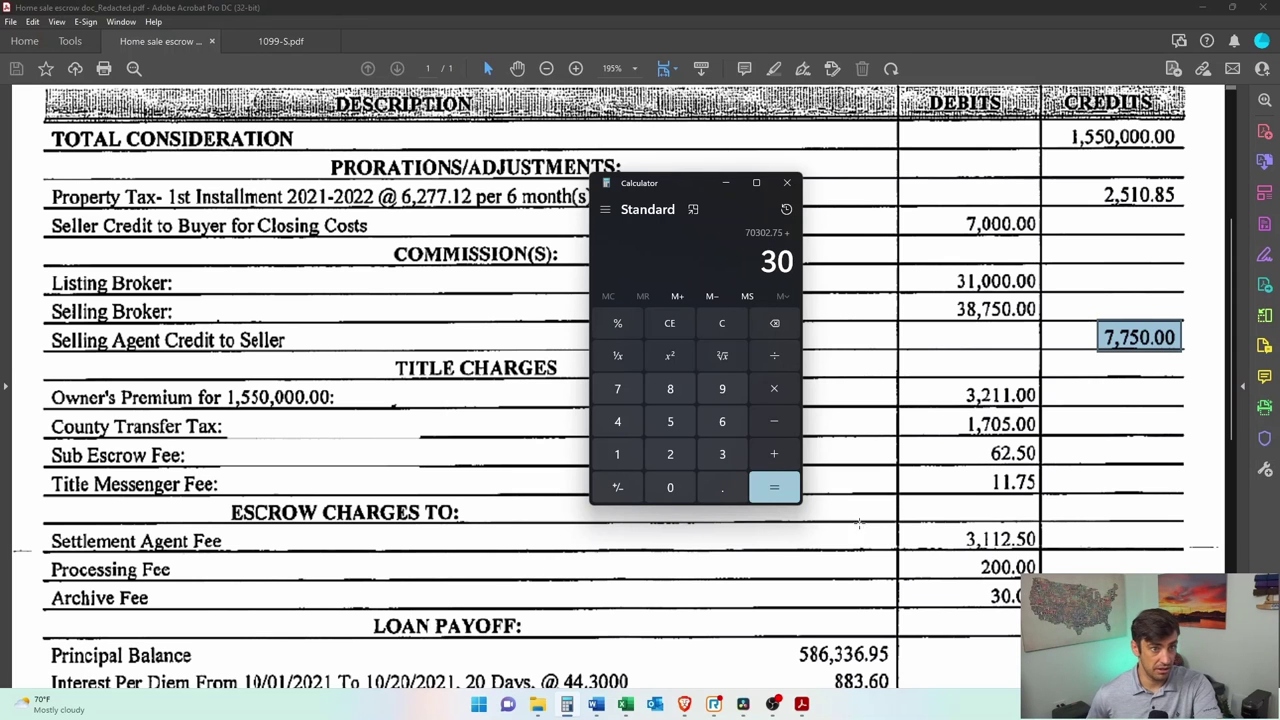
{"action": "key", "text": "Return"}
{"action": "key", "text": "alt+Tab"}
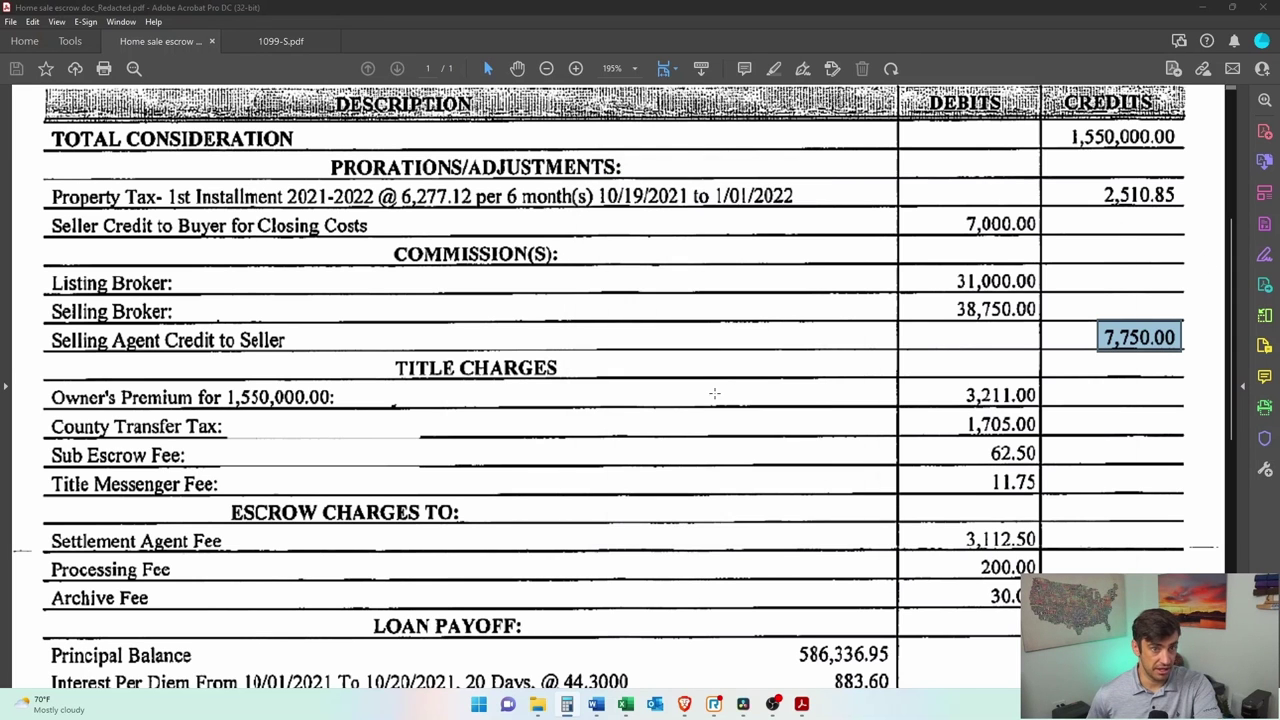
- Examine the loan payoff, property tax and additional disbursement lines of the closing statement, highlighting the total loan payoff and the property tax amount
{"action": "scroll", "coordinate": [715, 394], "scroll_direction": "down", "scroll_amount": 5}
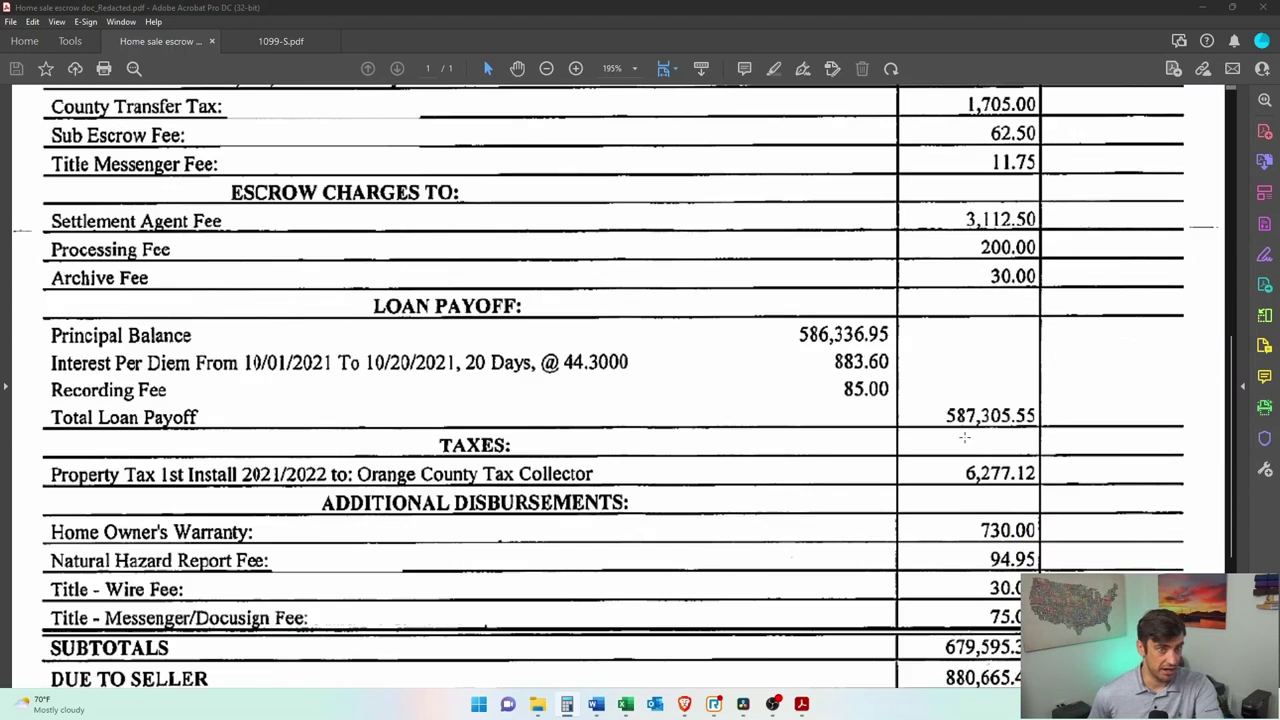
{"action": "left_click_drag", "start_coordinate": [932, 400], "coordinate": [1068, 432]}
{"action": "scroll", "coordinate": [1072, 361], "scroll_direction": "down", "scroll_amount": 1}
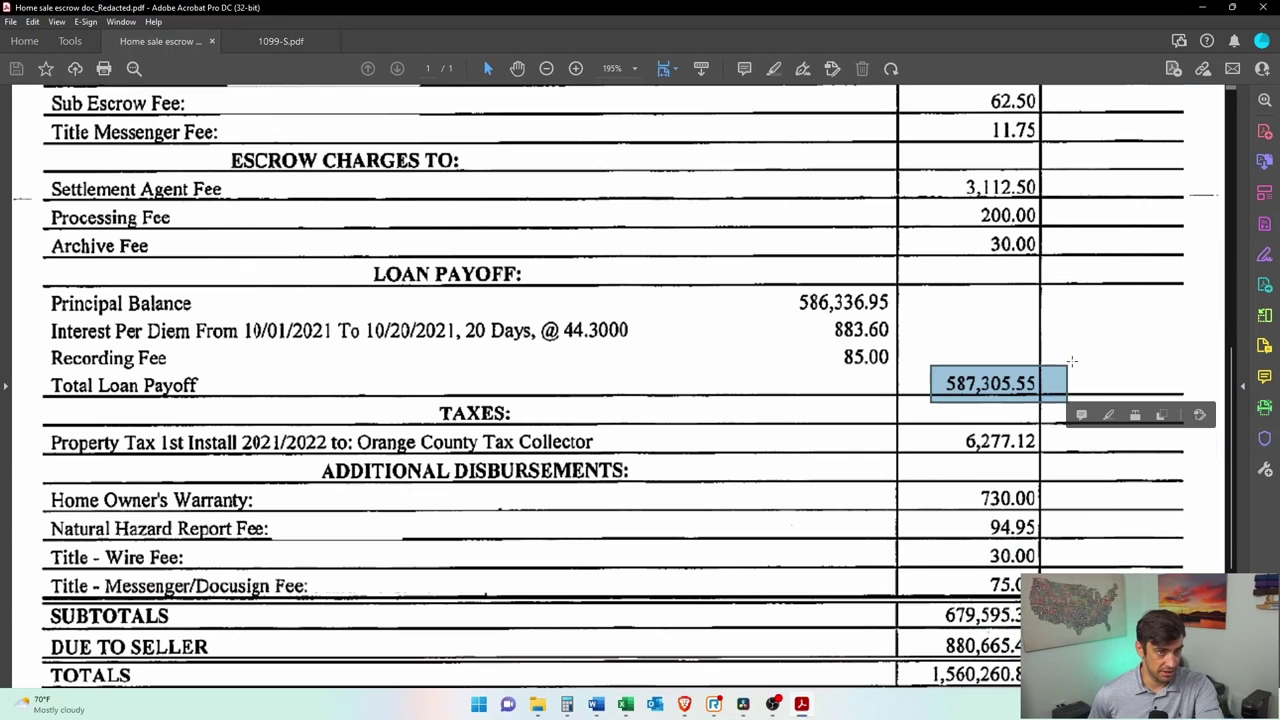
{"action": "scroll", "coordinate": [1049, 383], "scroll_direction": "down", "scroll_amount": 2}
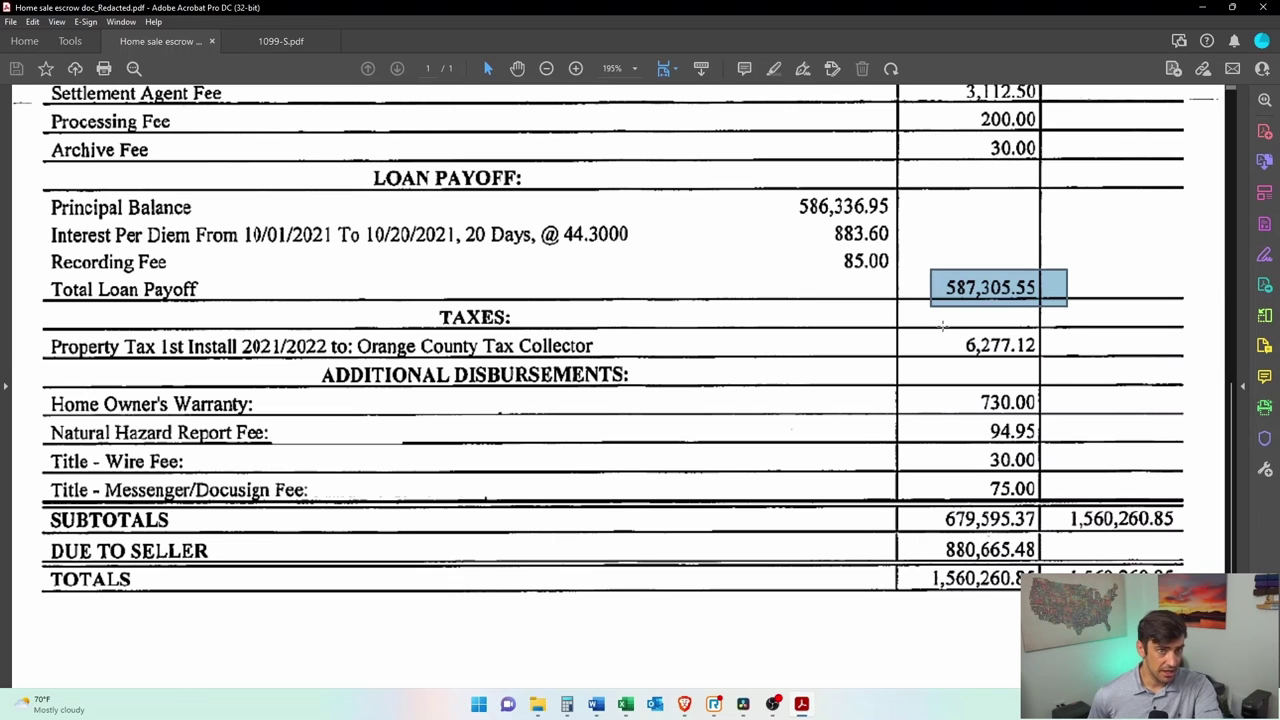
{"action": "left_click_drag", "start_coordinate": [942, 325], "coordinate": [1040, 358]}
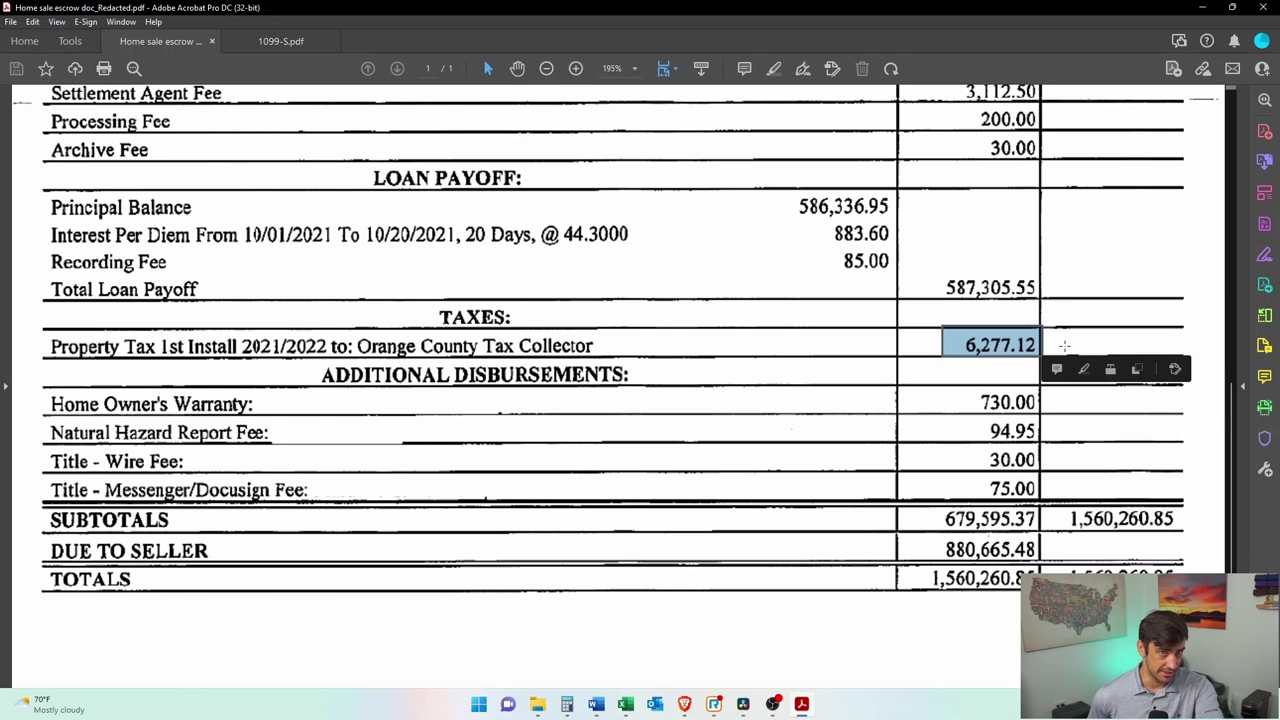
{"action": "scroll", "coordinate": [1066, 345], "scroll_direction": "down", "scroll_amount": 2}
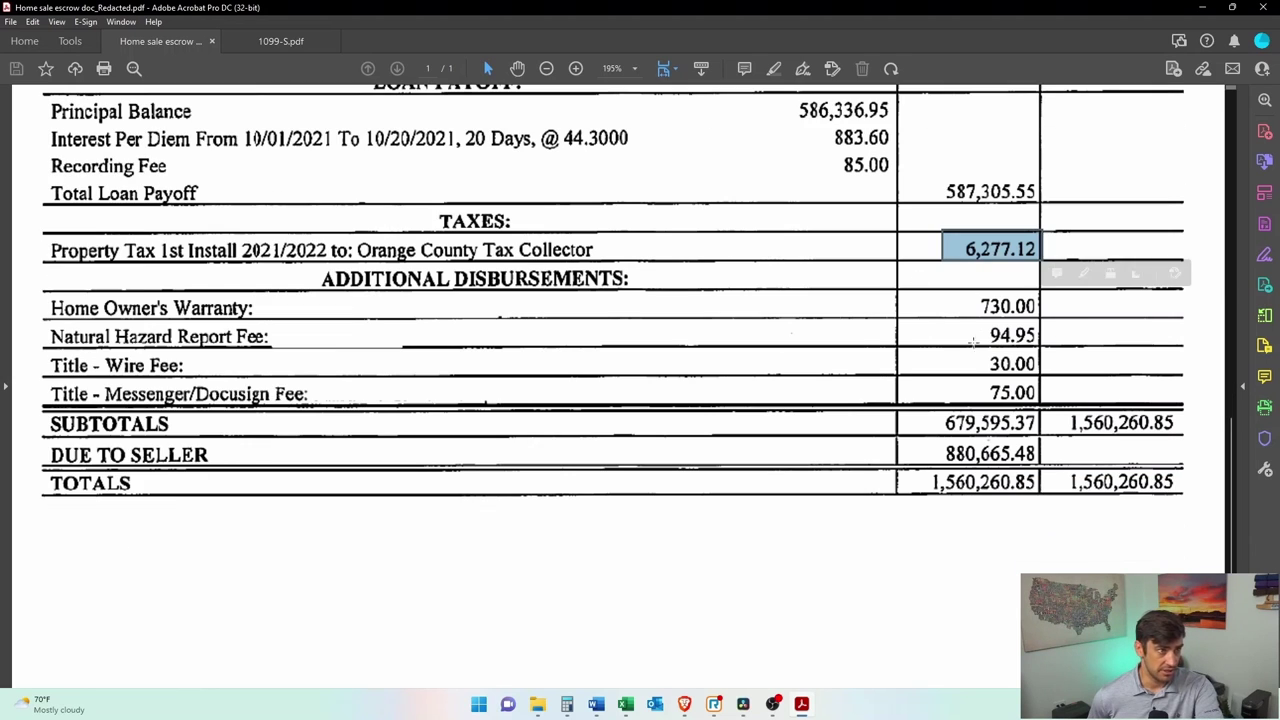
{"action": "left_click", "coordinate": [975, 349]}
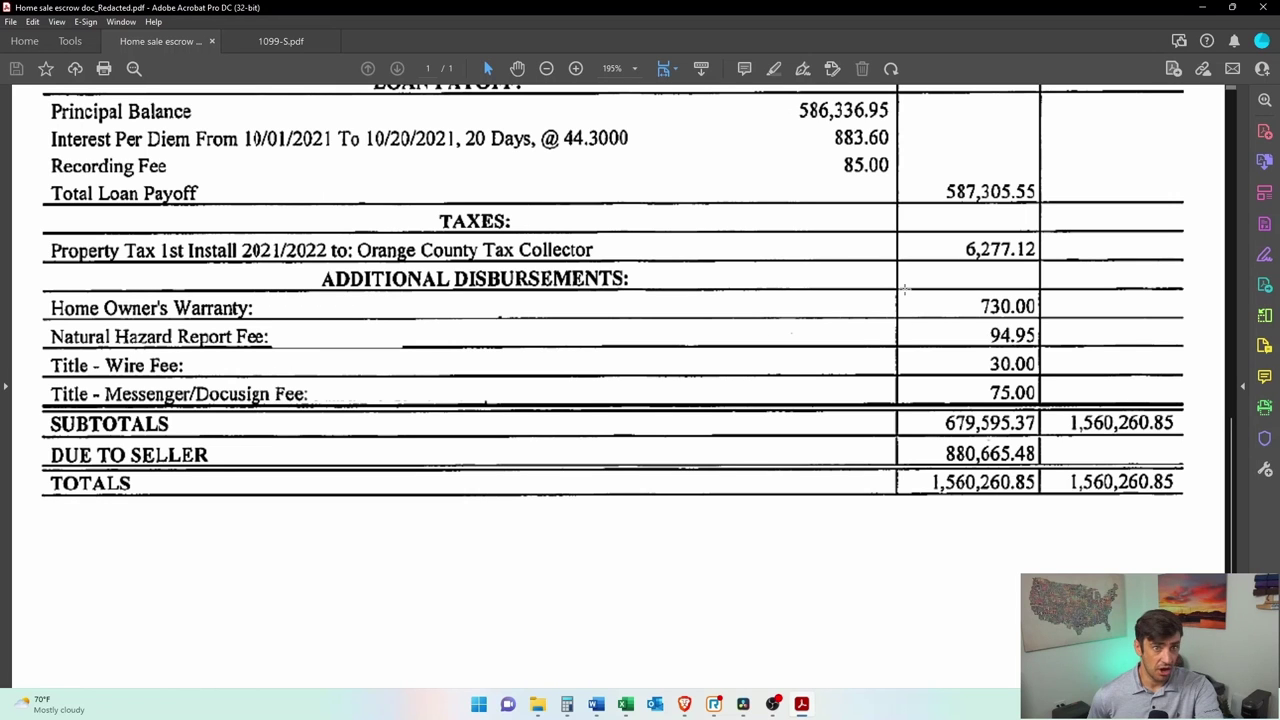
- Highlight the additional disbursements and add 730, 94.95, 30 and 75 to the calculator's running total
{"action": "left_click_drag", "start_coordinate": [910, 283], "coordinate": [1052, 405]}
{"action": "left_click", "coordinate": [566, 704]}
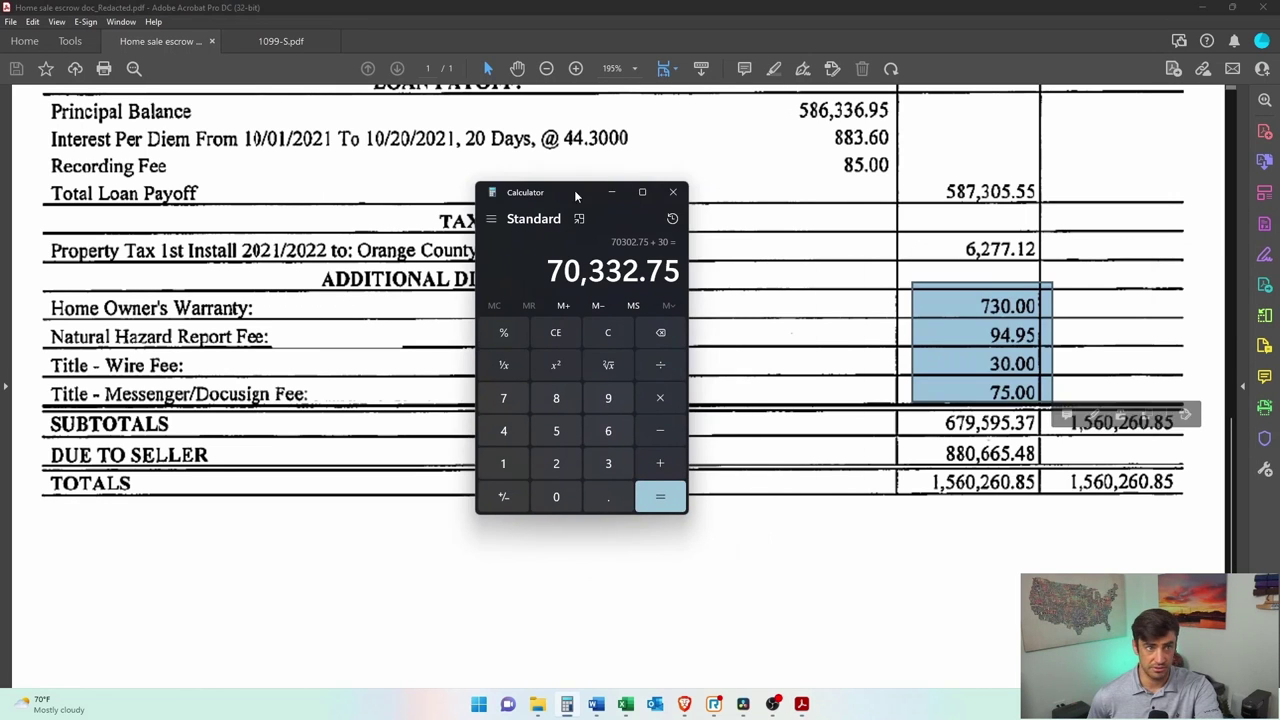
{"action": "left_click", "coordinate": [670, 472]}
{"action": "type", "text": "730"}
{"action": "left_click", "coordinate": [670, 475]}
{"action": "type", "text": "94.95"}
{"action": "left_click", "coordinate": [670, 475]}
{"action": "type", "text": "30"}
{"action": "left_click", "coordinate": [670, 475]}
{"action": "type", "text": "75"}
{"action": "key", "text": "Return"}
{"action": "left_click", "coordinate": [621, 193]}
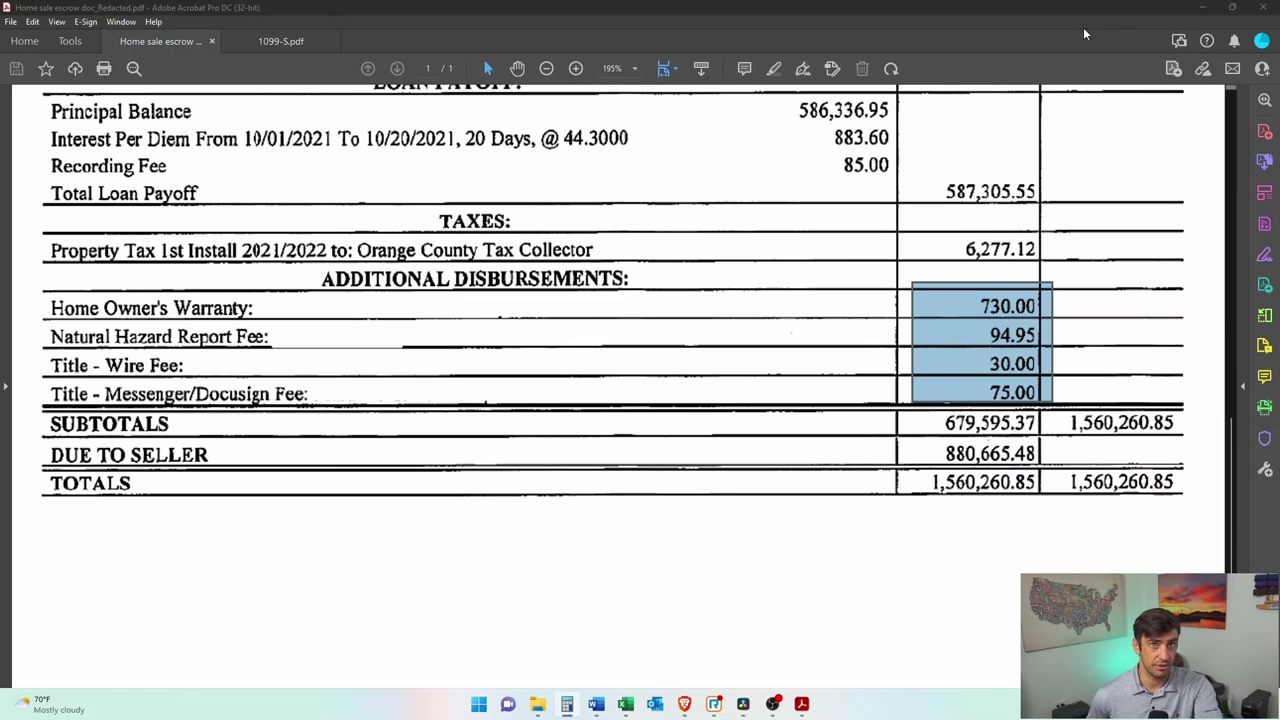
- Return to TurboTax and enter 71,262.70 as the sales expenses of the home
{"action": "left_click", "coordinate": [1197, 8]}
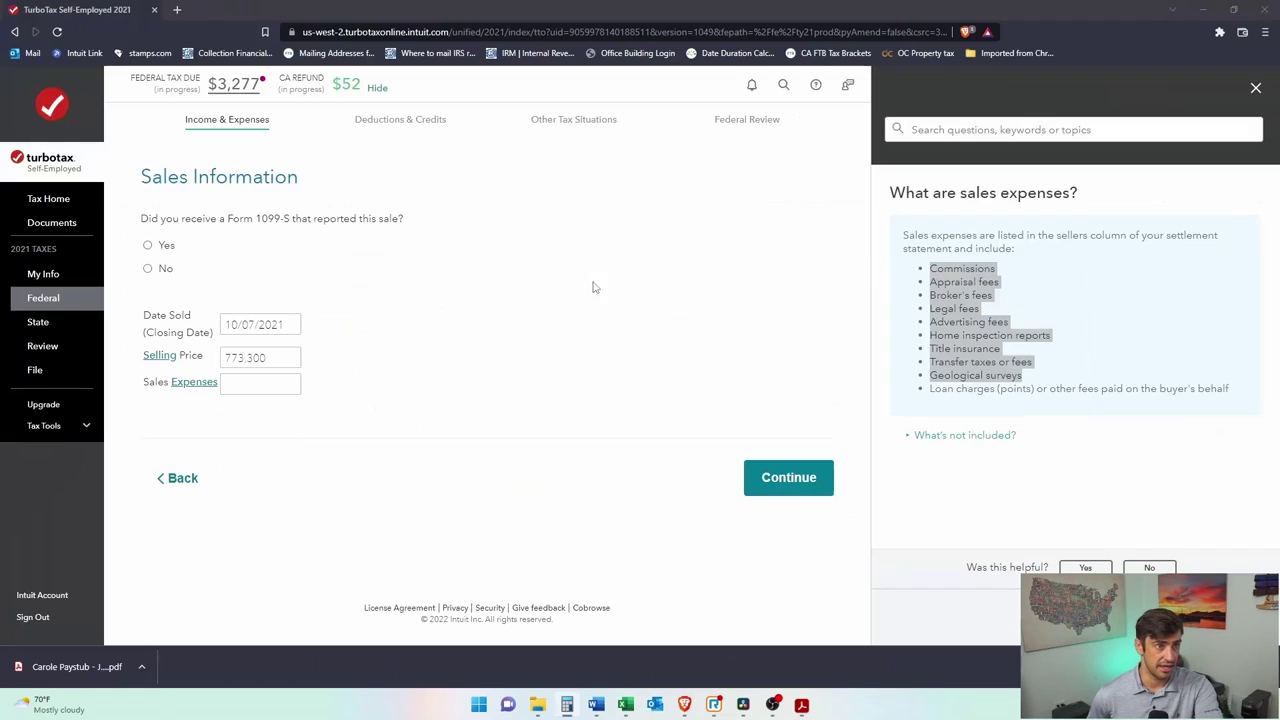
{"action": "left_click", "coordinate": [1003, 388]}
{"action": "left_click", "coordinate": [240, 383]}
{"action": "type", "text": "71,262.7"}
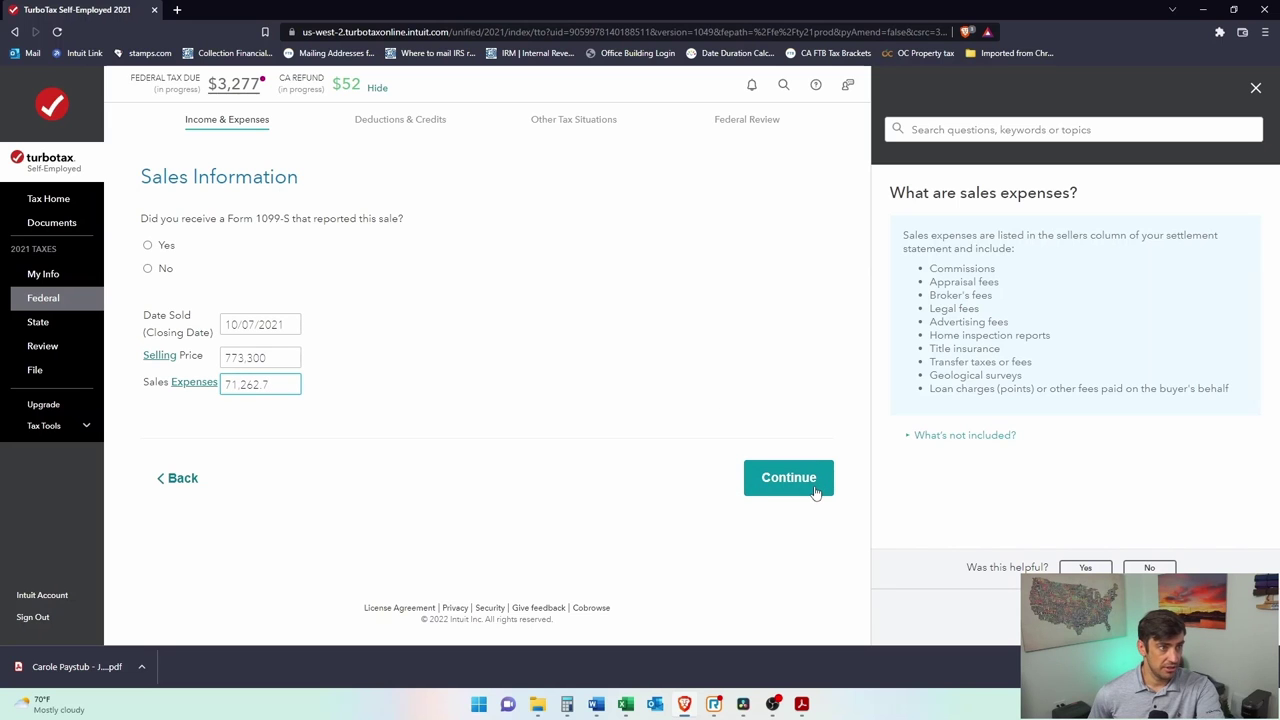
{"action": "type", "text": "0"}
- Write the selling price with cents as 773,300.00 and close the sales expenses explanation
{"action": "left_click", "coordinate": [267, 355]}
{"action": "type", "text": ".00"}
{"action": "left_click", "coordinate": [1256, 88]}
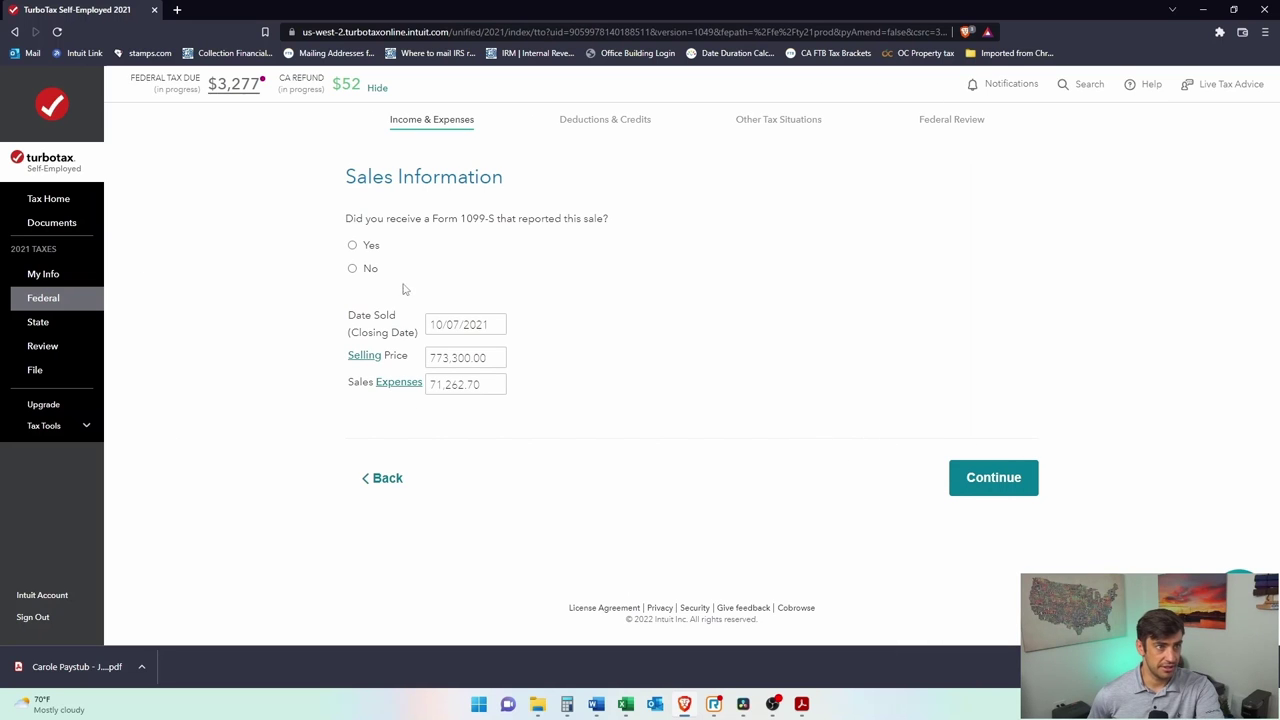
- State that a Form 1099-S was received for the sale and enter 01/01/2005 as the date the home was bought
{"action": "left_click", "coordinate": [351, 245]}
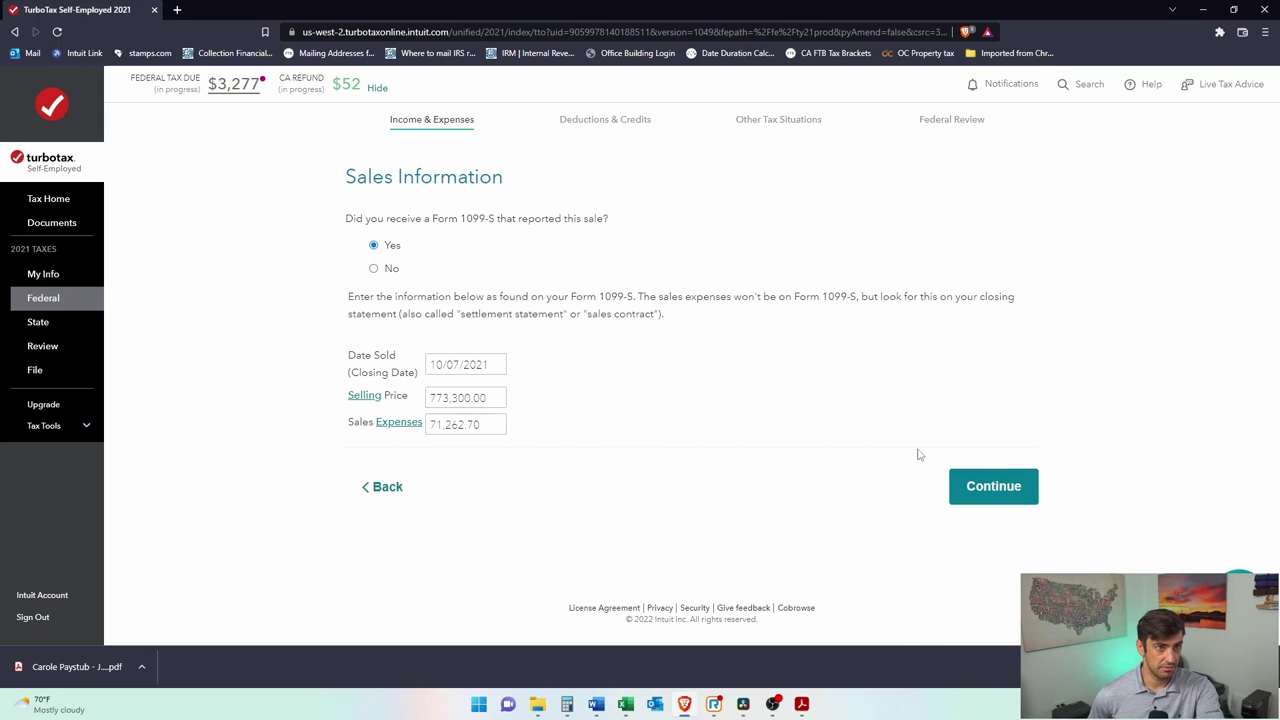
{"action": "left_click", "coordinate": [990, 486]}
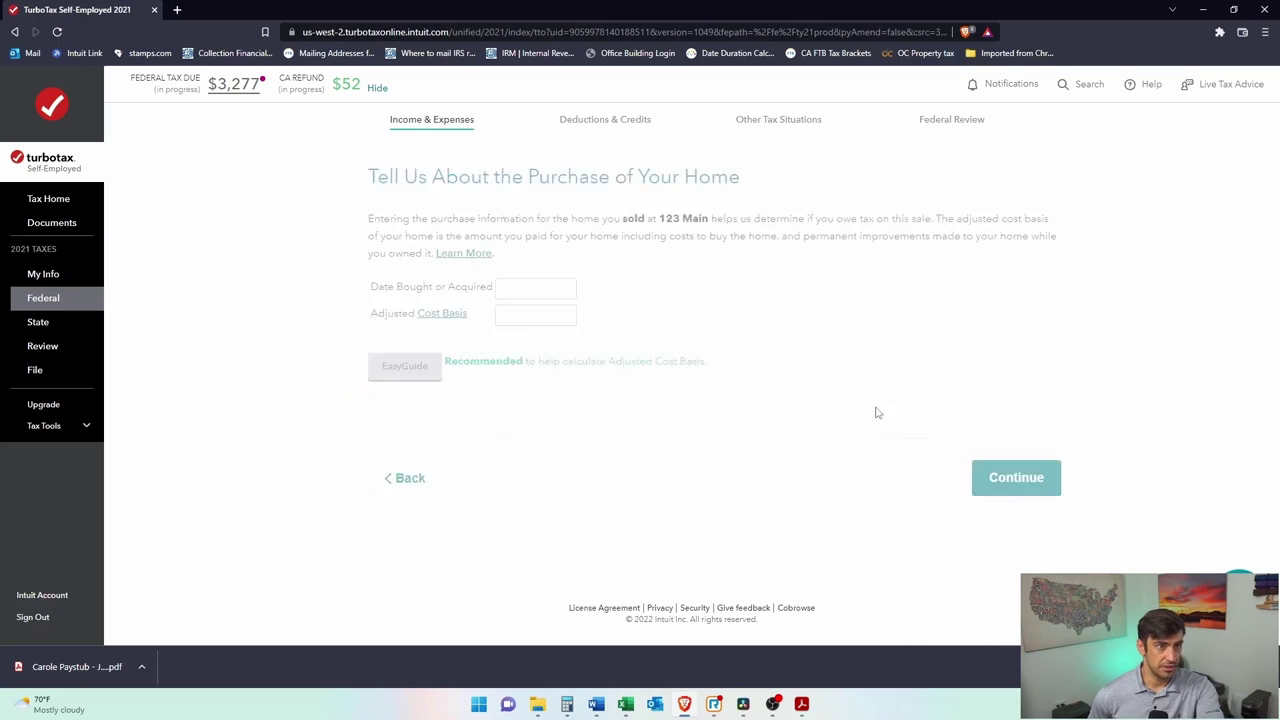
{"action": "left_click", "coordinate": [490, 290]}
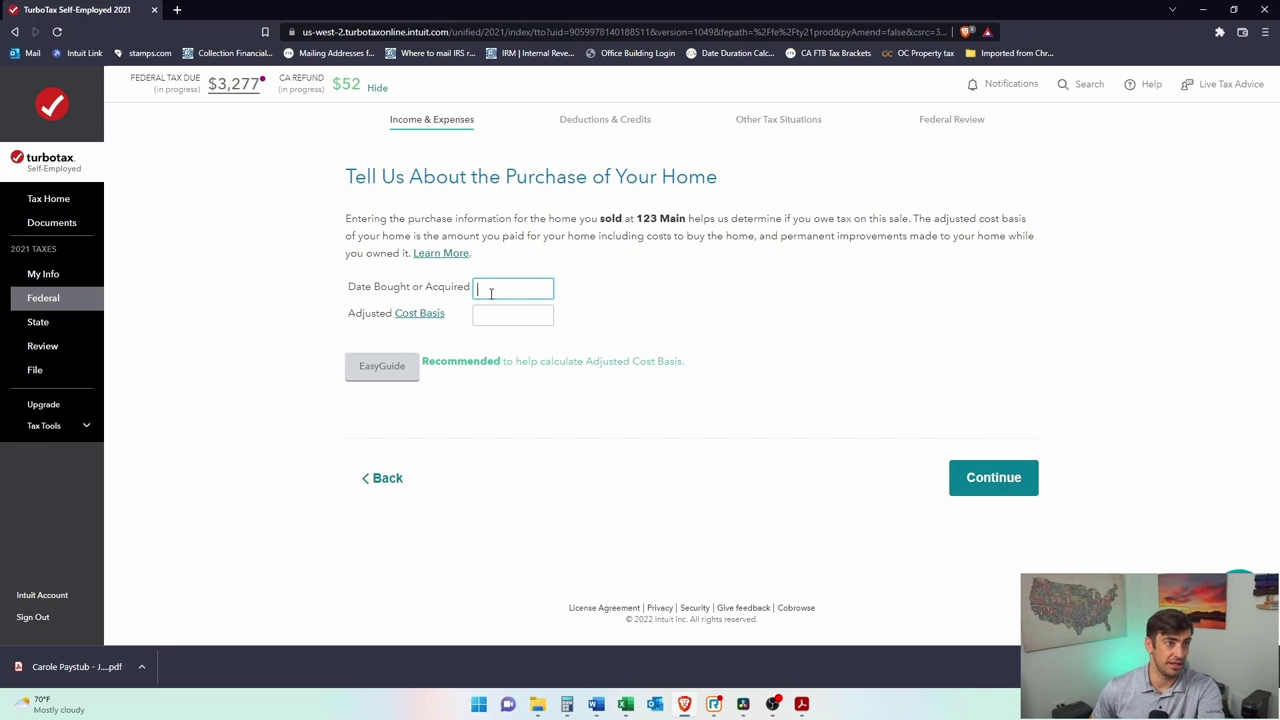
{"action": "type", "text": "01/01/20"}
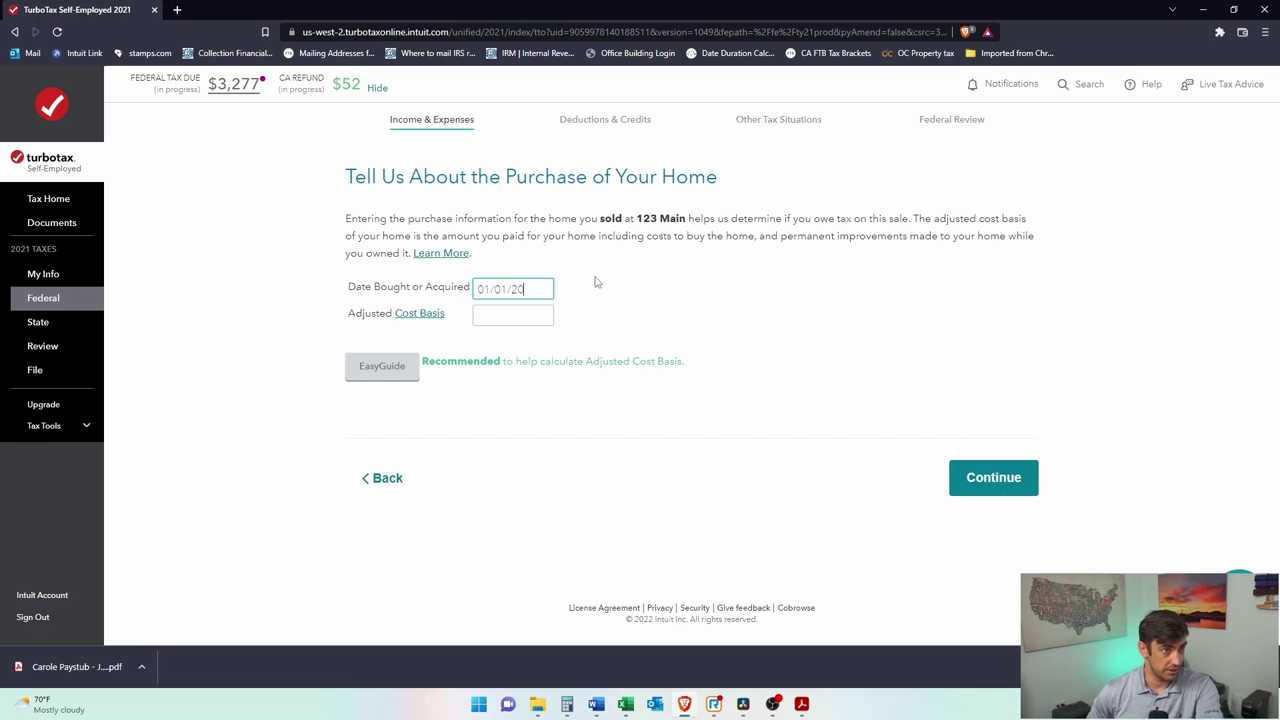
{"action": "type", "text": "05"}
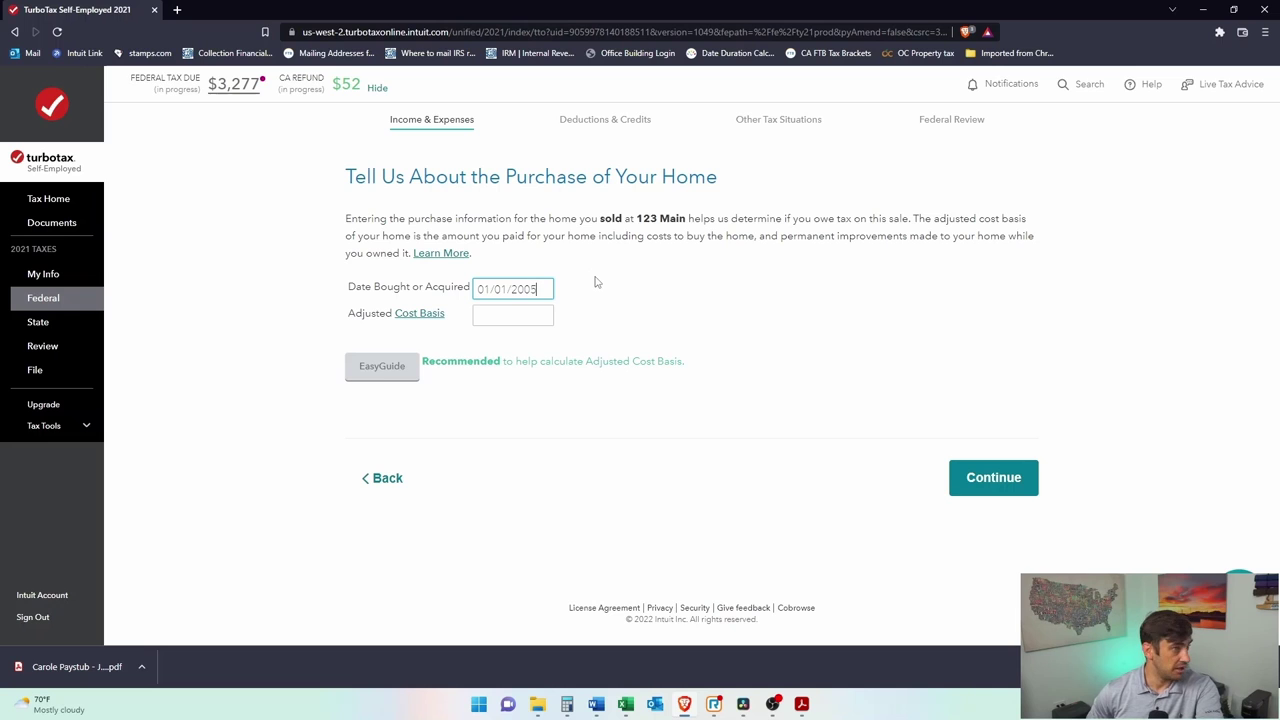
- Read the adjusted cost basis explanation, covering original cost, improvements, assessments, depreciation, forgiven loans and inherited property
{"action": "left_click", "coordinate": [524, 319]}
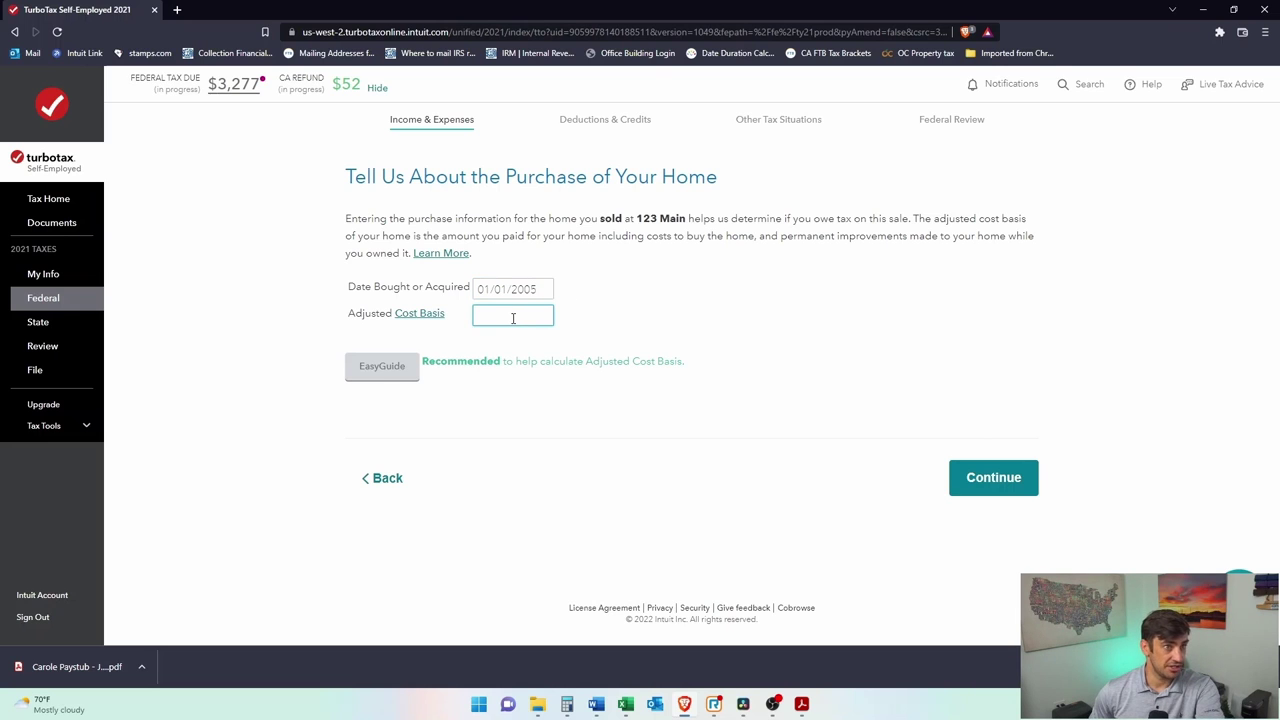
{"action": "left_click", "coordinate": [436, 314]}
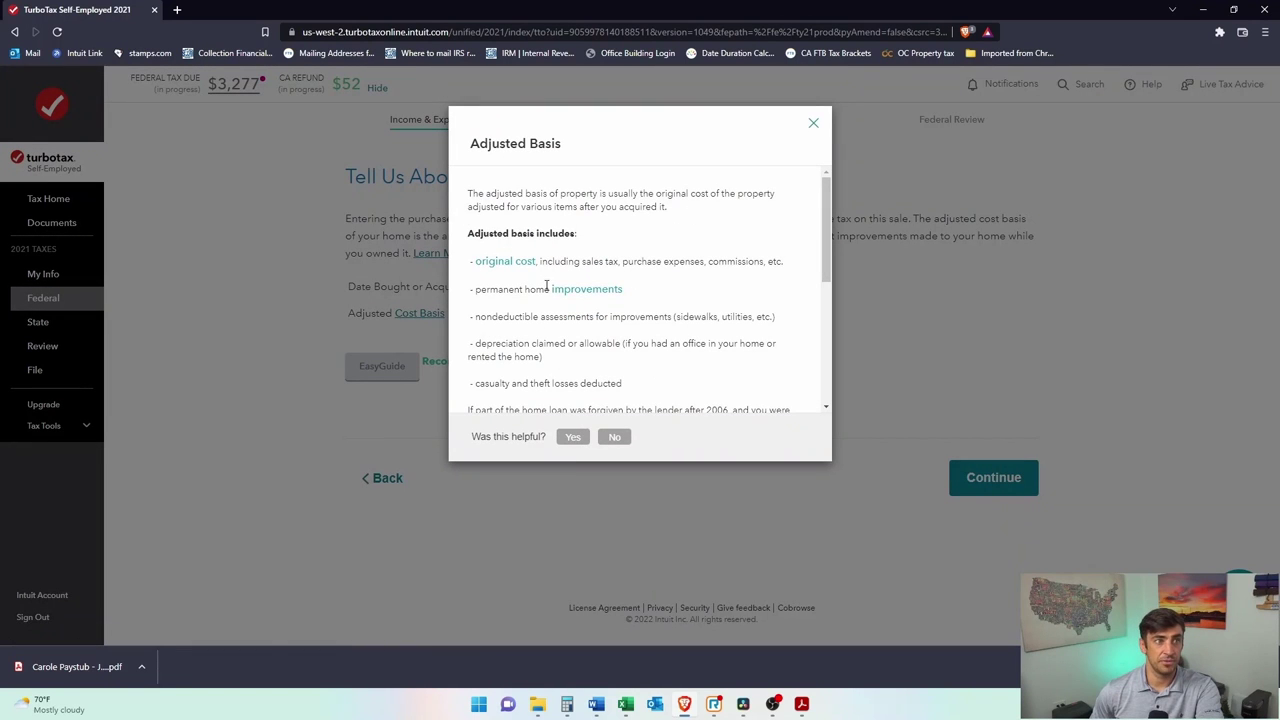
{"action": "left_click_drag", "start_coordinate": [637, 295], "coordinate": [476, 262]}
{"action": "left_click", "coordinate": [613, 364]}
{"action": "left_click", "coordinate": [535, 317]}
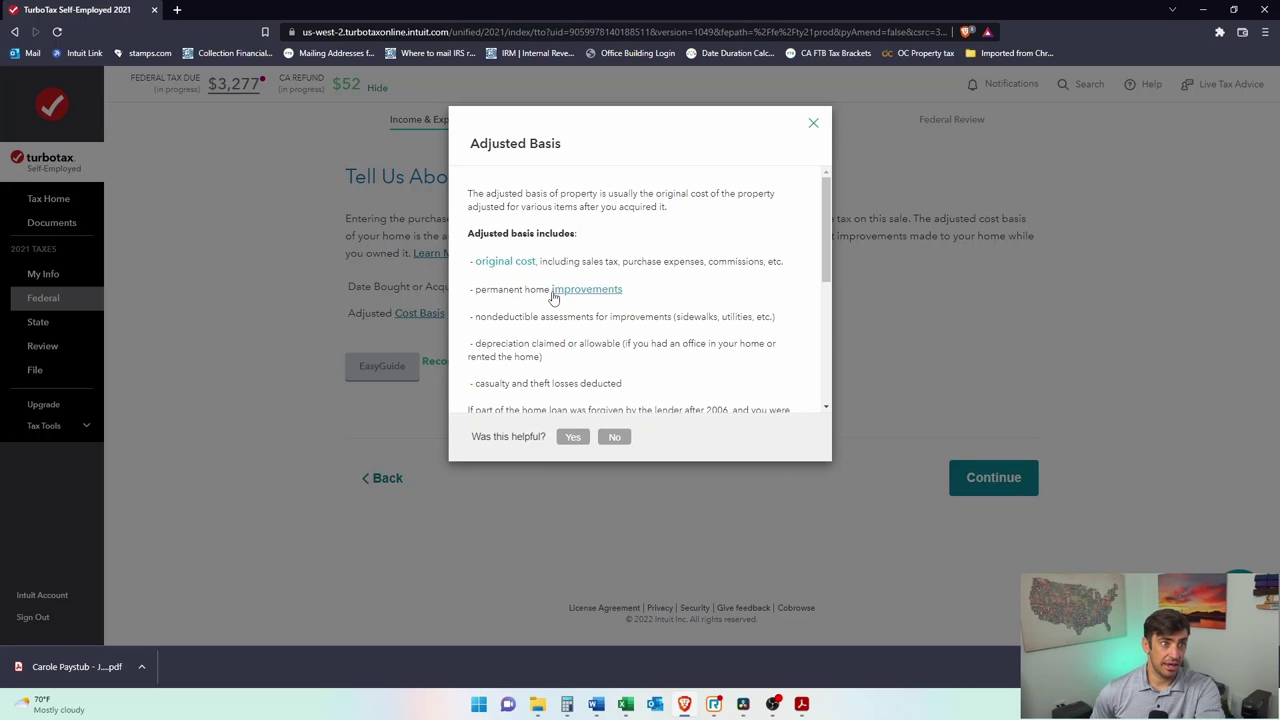
{"action": "left_click_drag", "start_coordinate": [537, 289], "coordinate": [620, 294]}
{"action": "left_click", "coordinate": [665, 341]}
{"action": "scroll", "coordinate": [665, 341], "scroll_direction": "down", "scroll_amount": 1}
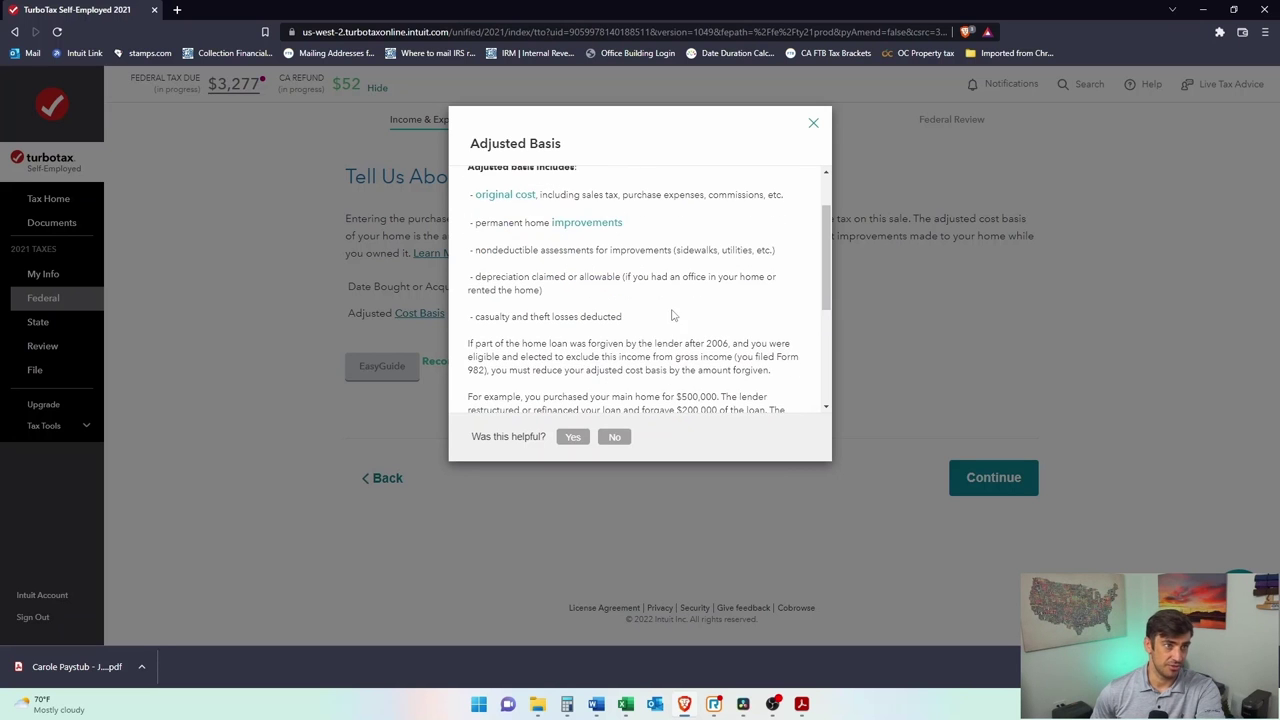
{"action": "scroll", "coordinate": [670, 330], "scroll_direction": "down", "scroll_amount": 3}
{"action": "scroll", "coordinate": [675, 262], "scroll_direction": "up", "scroll_amount": 3}
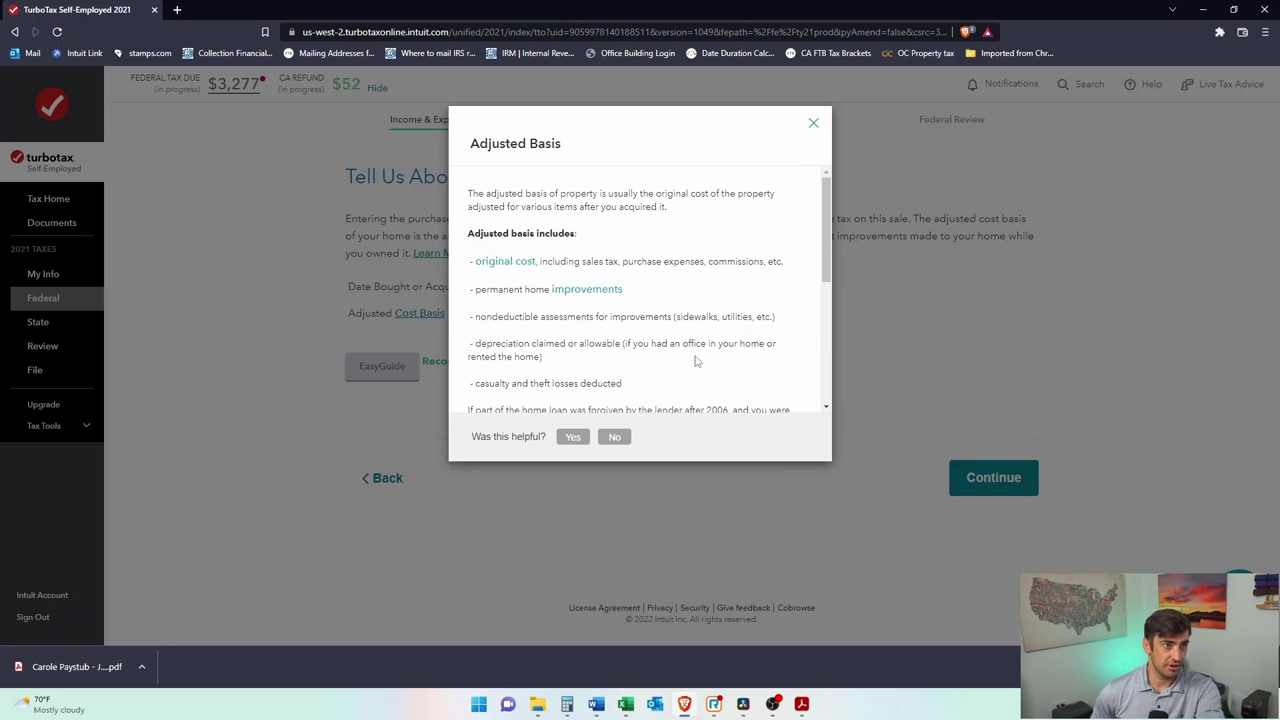
{"action": "left_click_drag", "start_coordinate": [794, 348], "coordinate": [468, 315]}
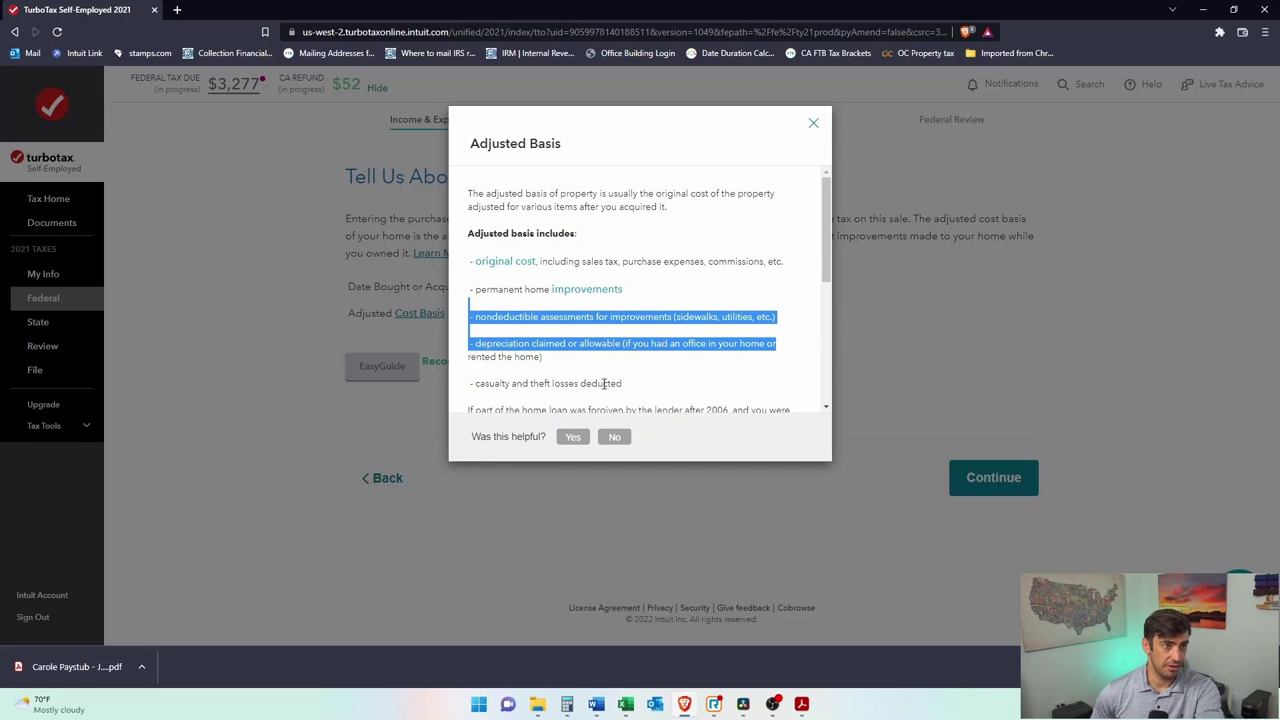
{"action": "scroll", "coordinate": [604, 384], "scroll_direction": "down", "scroll_amount": 2}
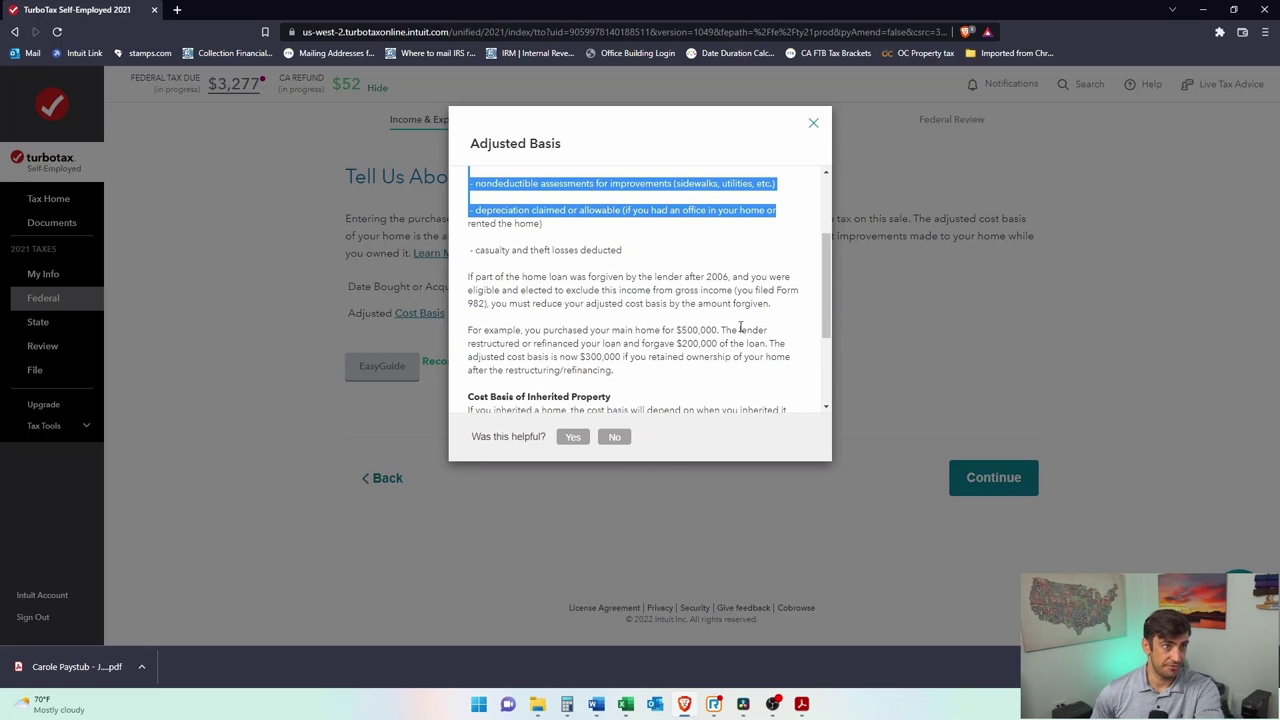
{"action": "scroll", "coordinate": [727, 327], "scroll_direction": "down", "scroll_amount": 3}
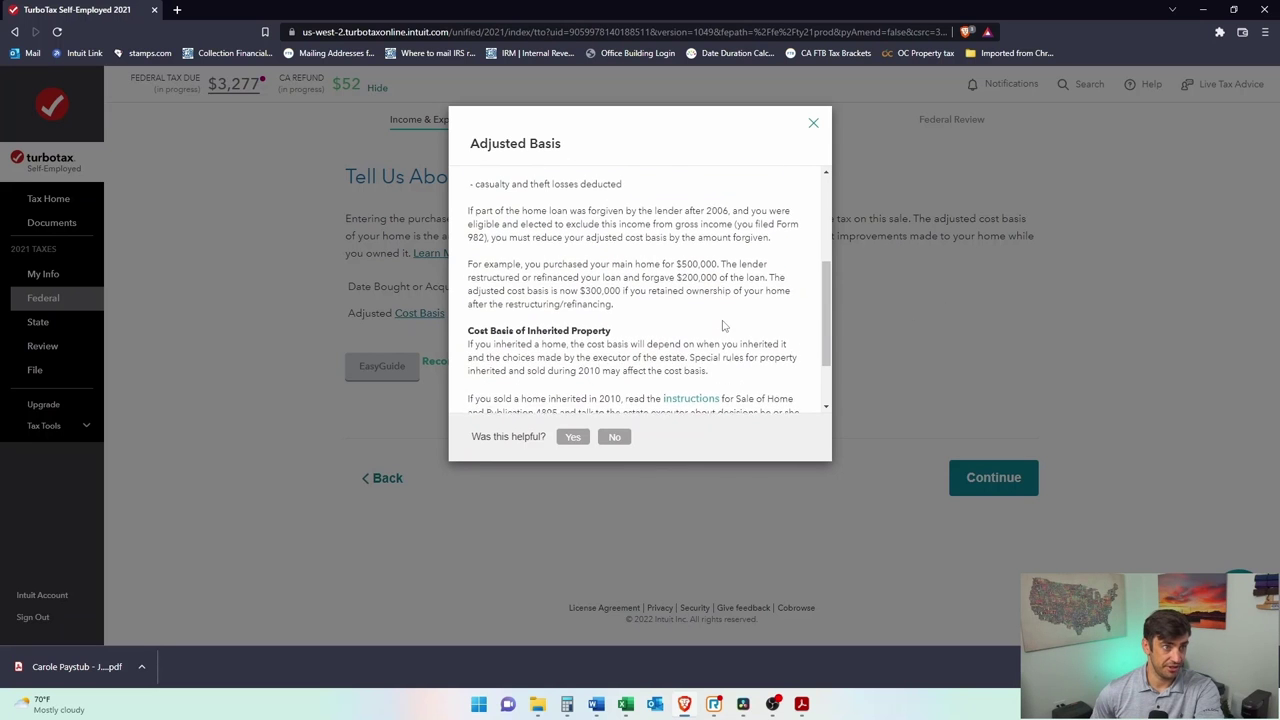
{"action": "left_click", "coordinate": [813, 123]}
- Add 450,000 and 100,000 in the calculator to work out the adjusted cost basis, and close the calculator
{"action": "left_click", "coordinate": [477, 312]}
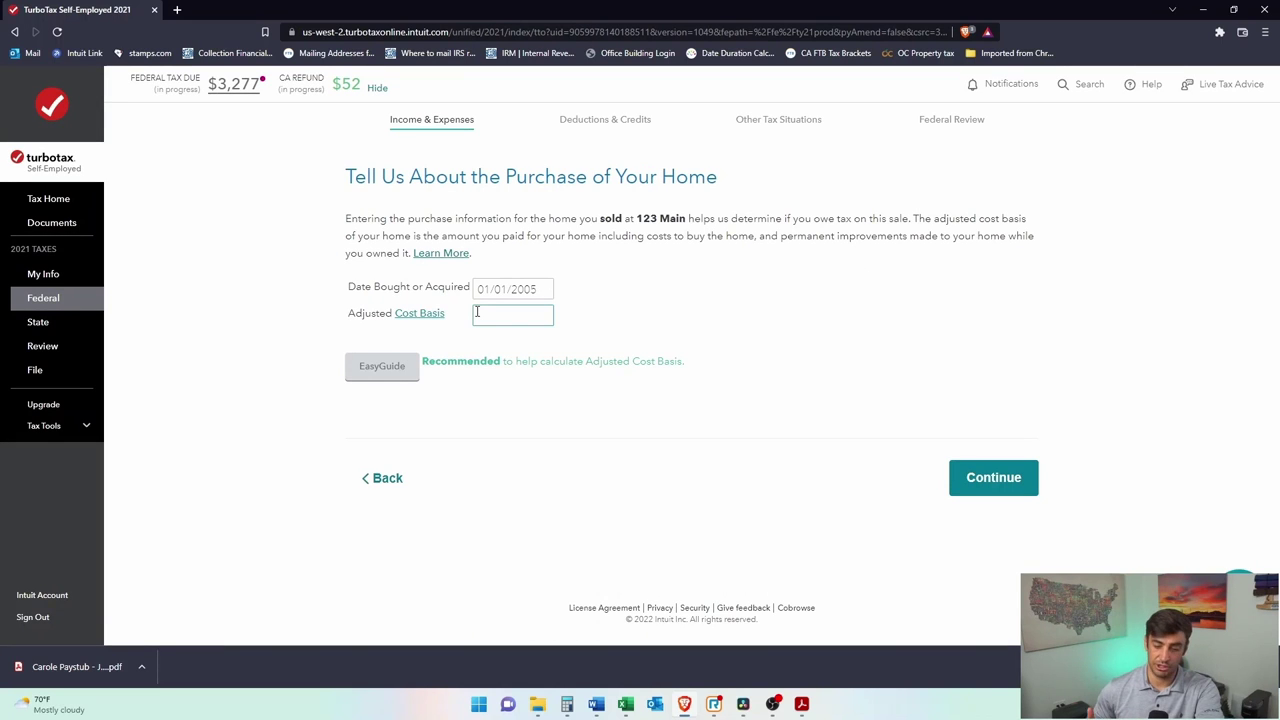
{"action": "left_click", "coordinate": [808, 223]}
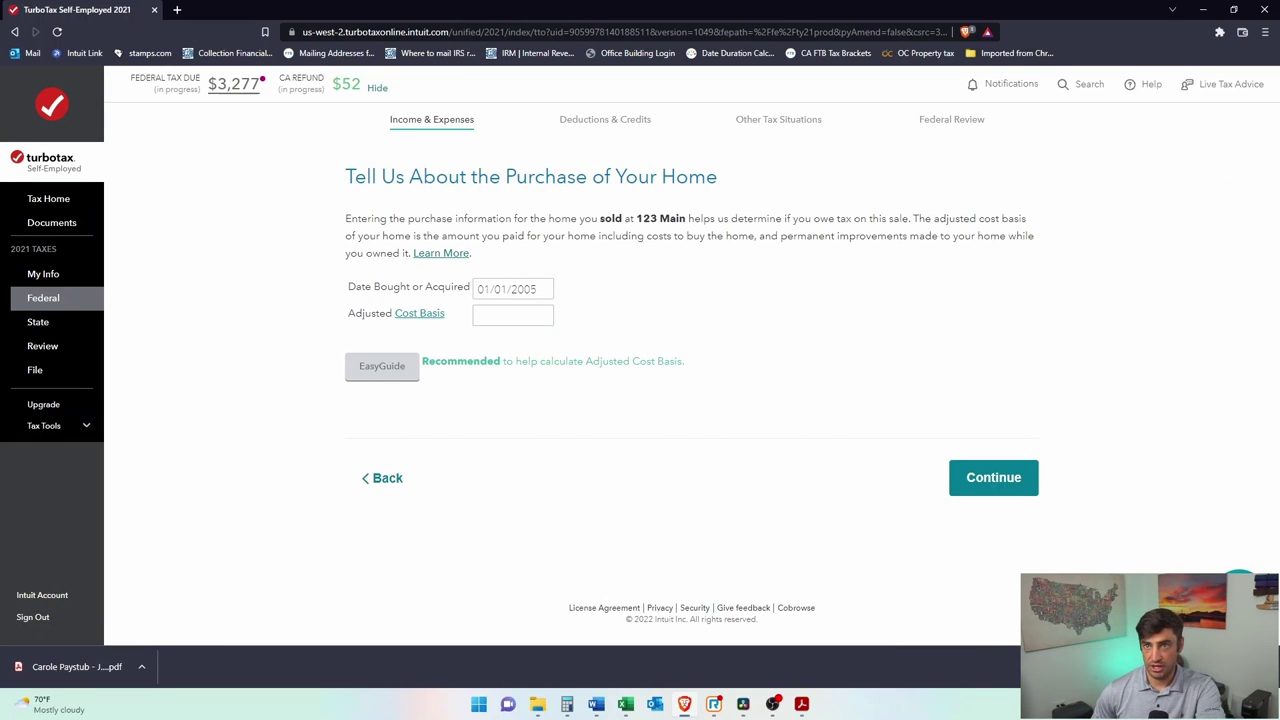
{"action": "key", "text": "alt+Tab"}
{"action": "left_click_drag", "start_coordinate": [1016, 337], "coordinate": [790, 158]}
{"action": "left_click", "coordinate": [843, 295]}
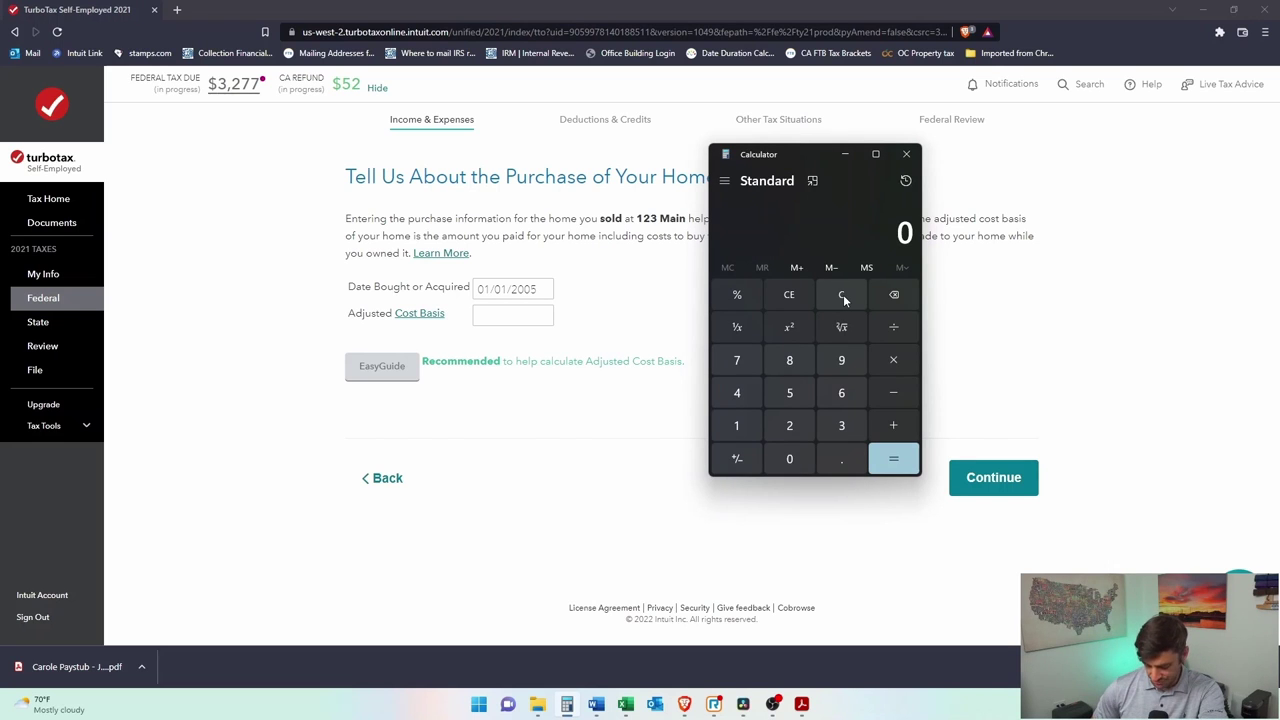
{"action": "type", "text": "450,000 + 10"}
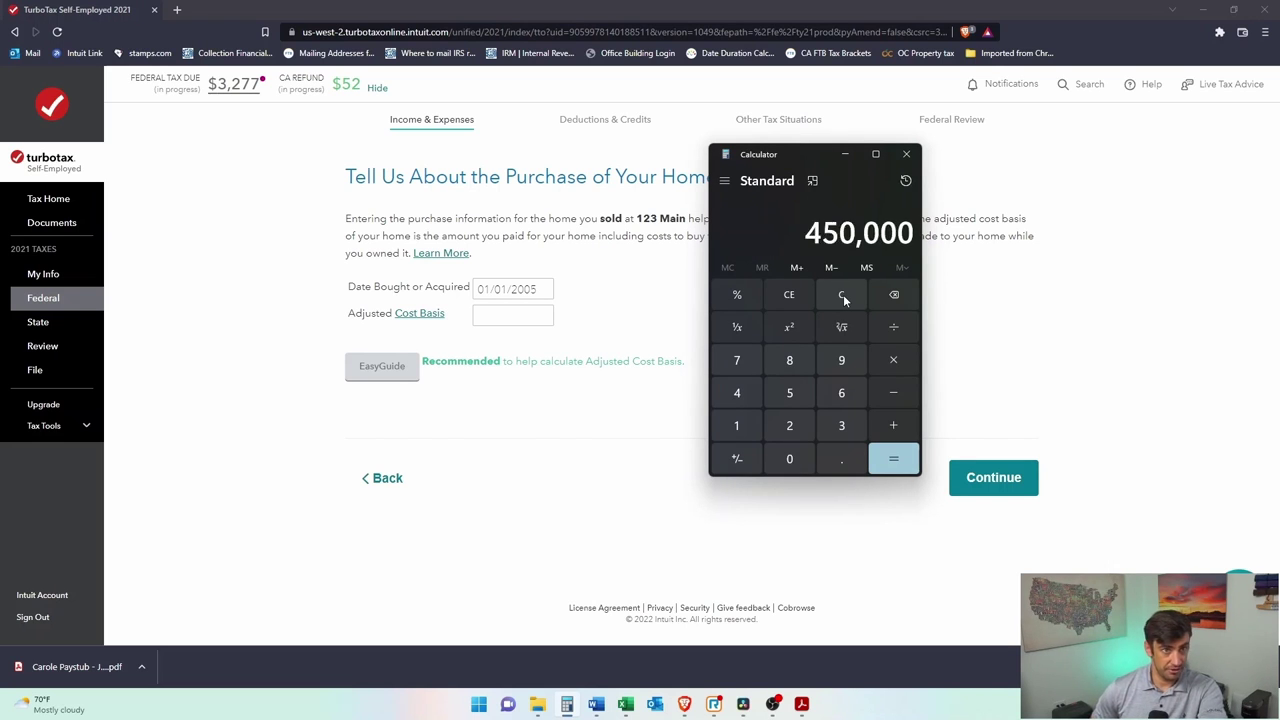
{"action": "type", "text": "0000"}
{"action": "key", "text": "Return"}
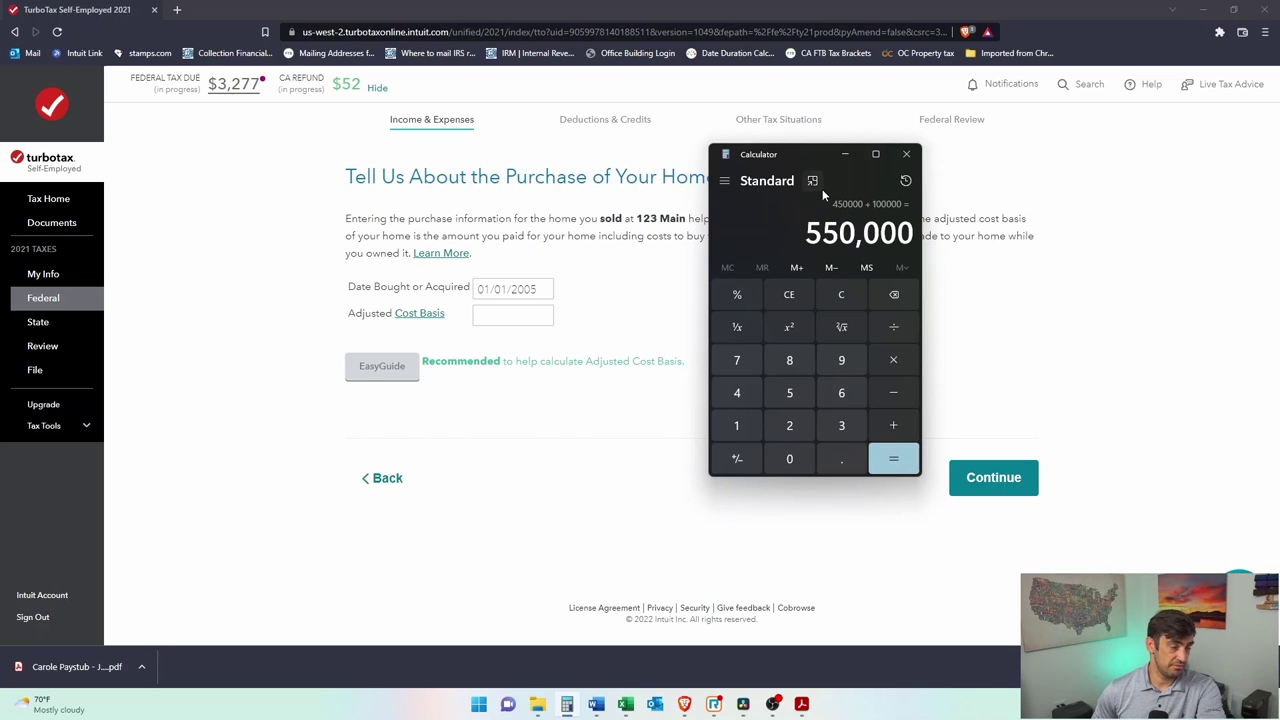
{"action": "left_click", "coordinate": [906, 154]}
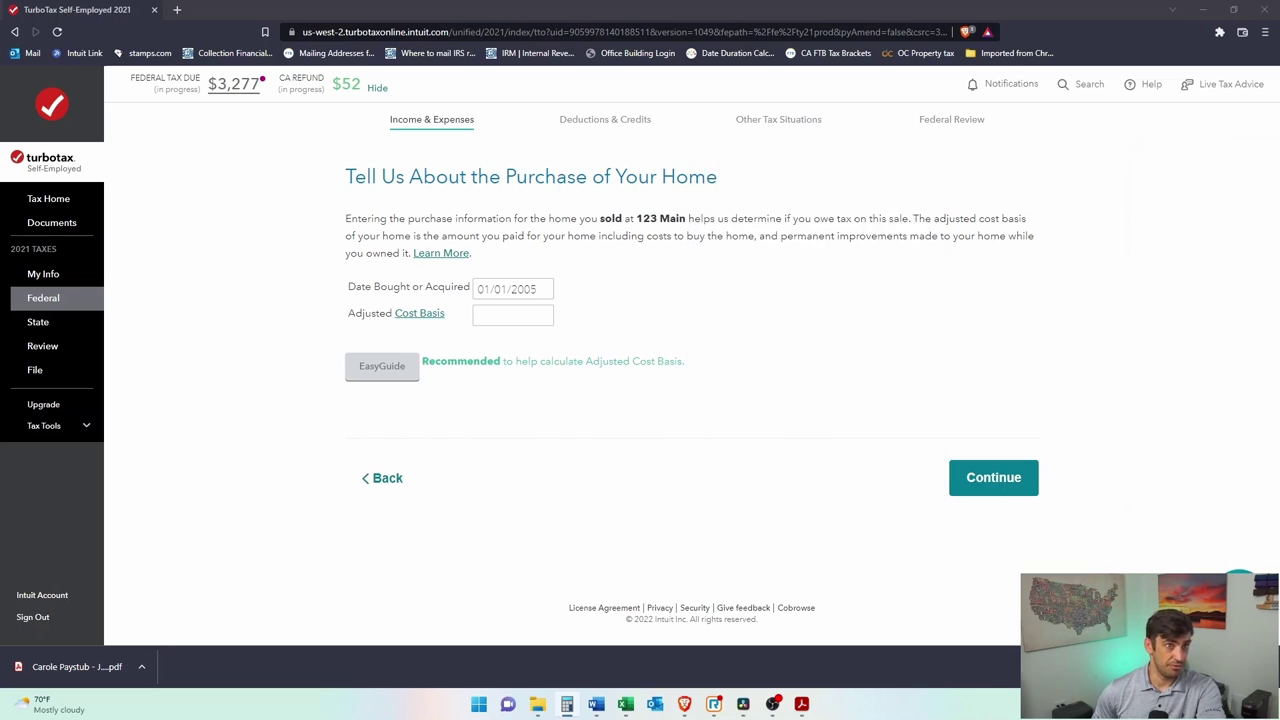
- Enter 550,000 as the adjusted cost basis of the home and submit the purchase information
{"action": "left_click", "coordinate": [519, 317]}
{"action": "type", "text": "500"}
{"action": "type", "text": "000"}
{"action": "left_click", "coordinate": [561, 339]}
{"action": "left_click", "coordinate": [970, 482]}
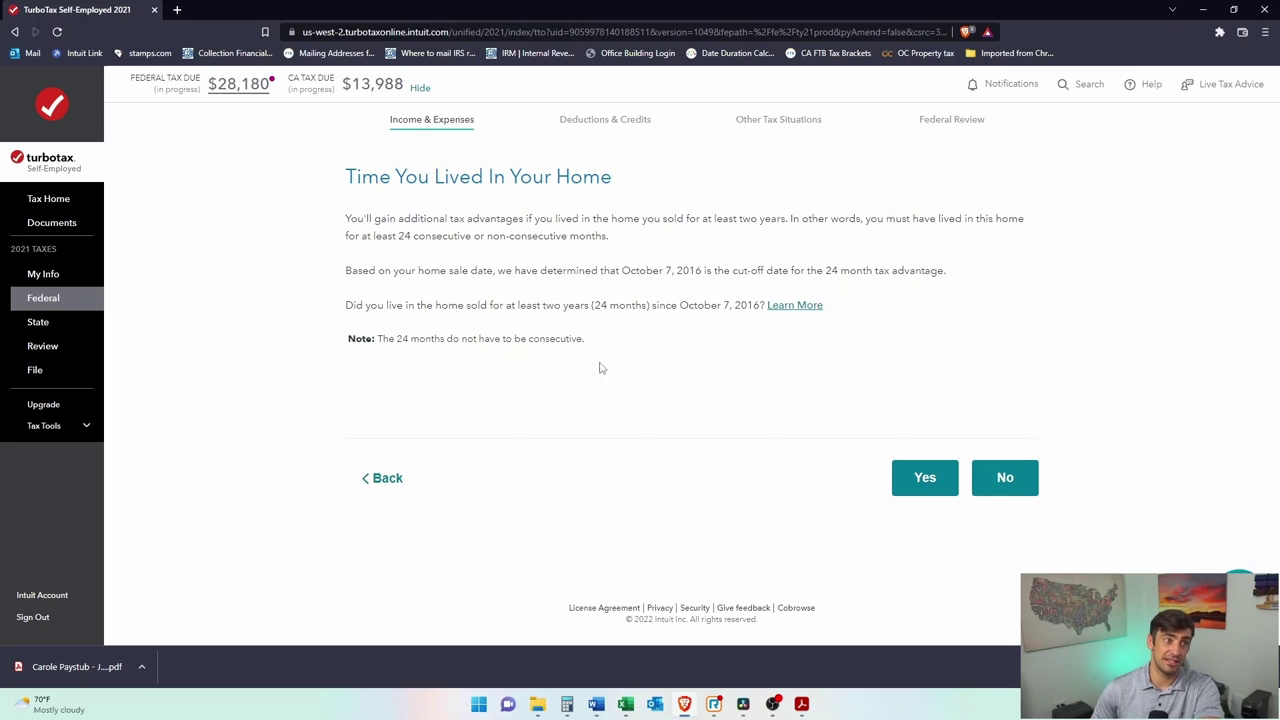
- Confirm living in the home for at least 24 months and answer No to using it as anything other than the primary home
{"action": "left_click_drag", "start_coordinate": [583, 340], "coordinate": [443, 349]}
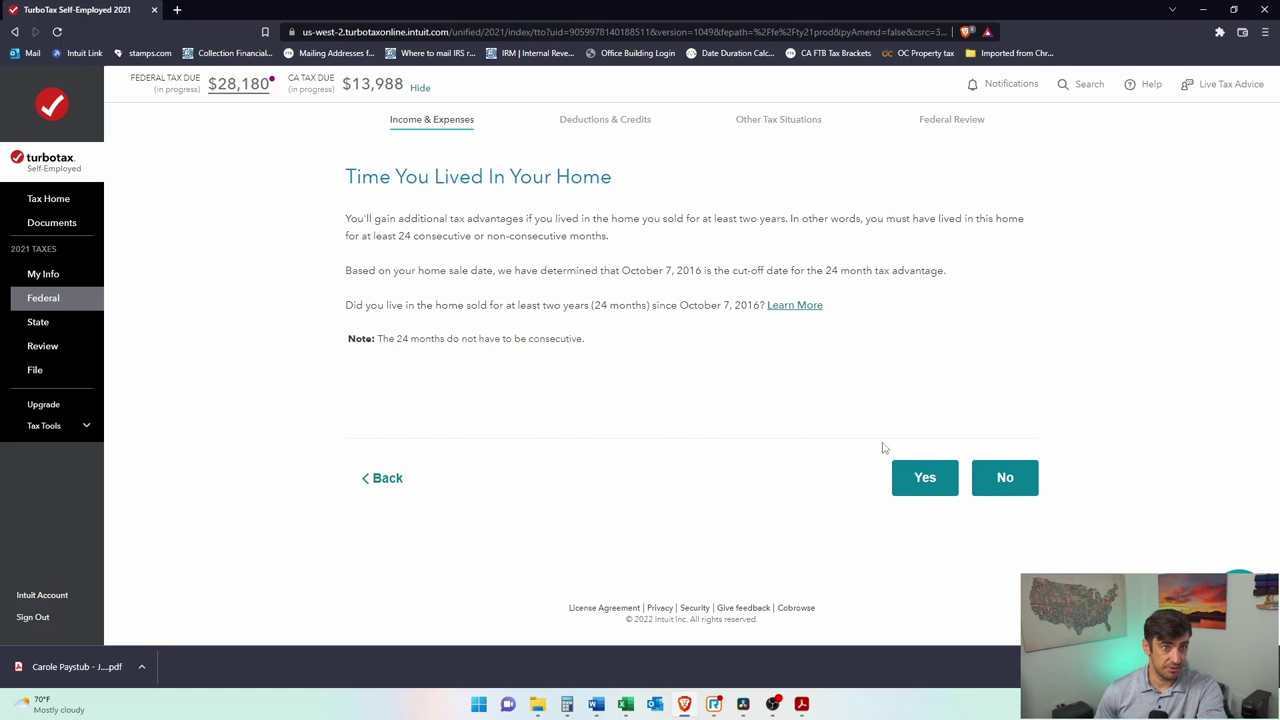
{"action": "left_click", "coordinate": [934, 479]}
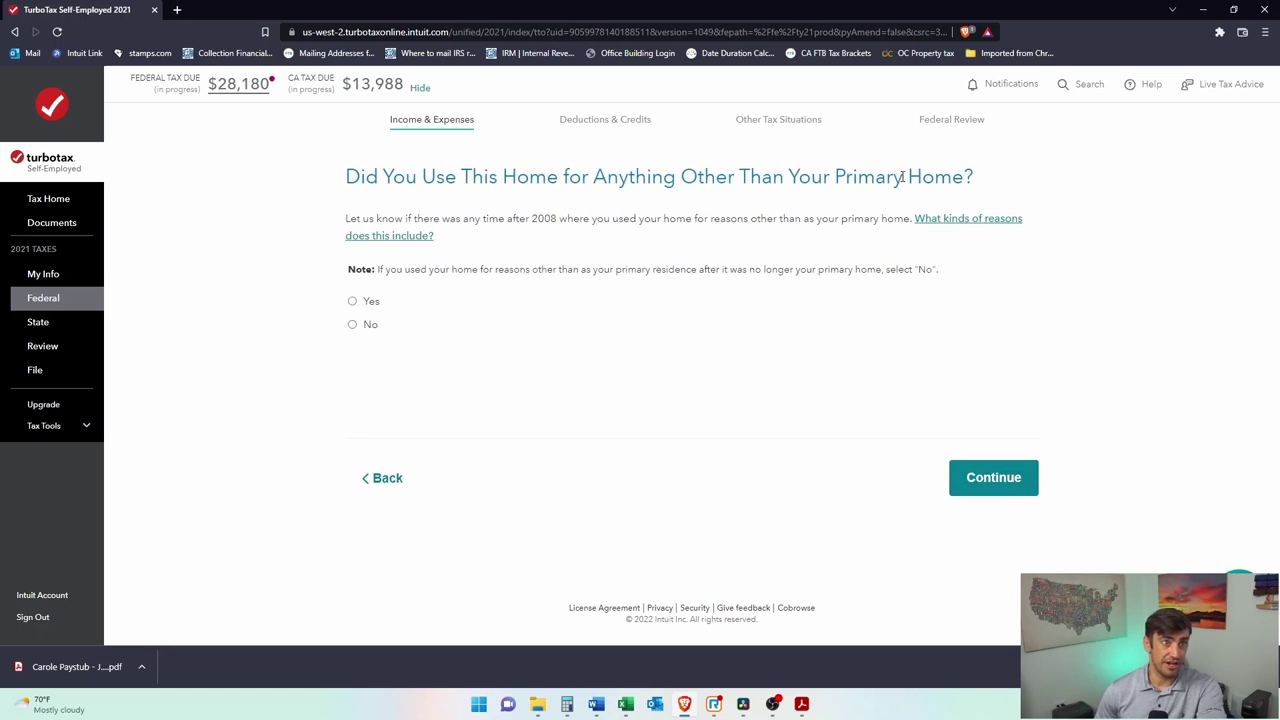
{"action": "left_click", "coordinate": [352, 325]}
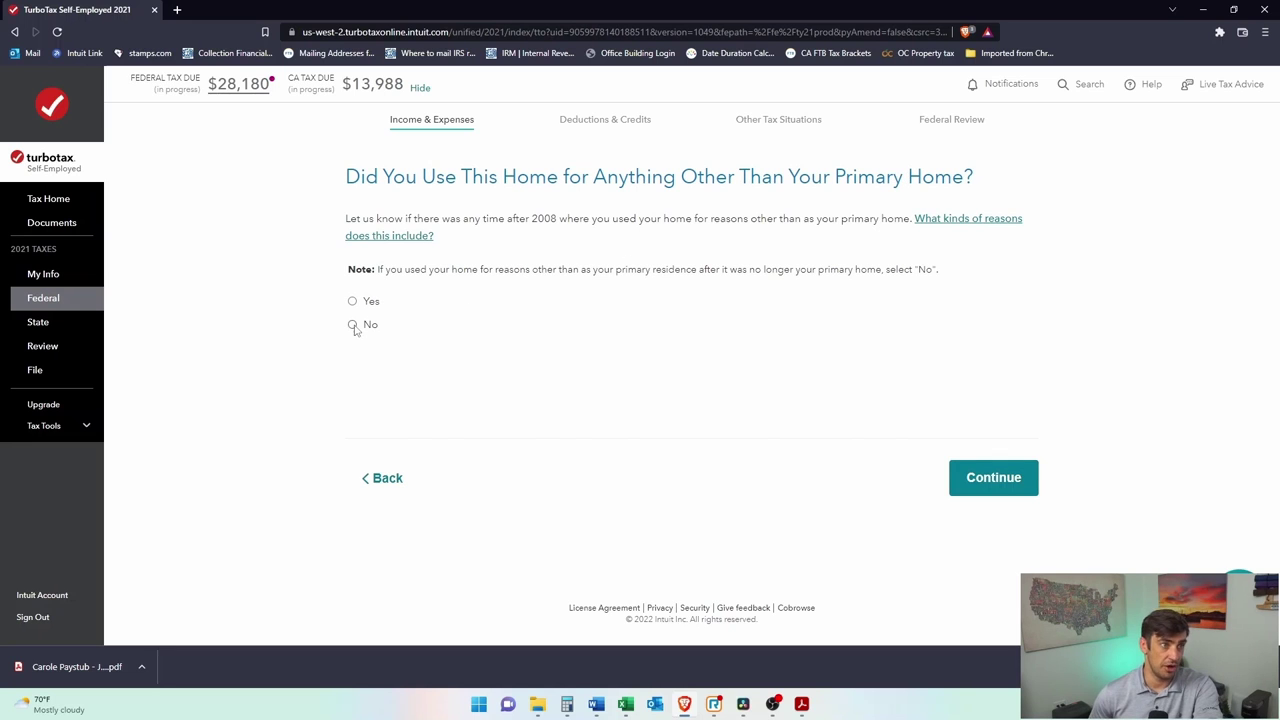
{"action": "left_click", "coordinate": [964, 470]}
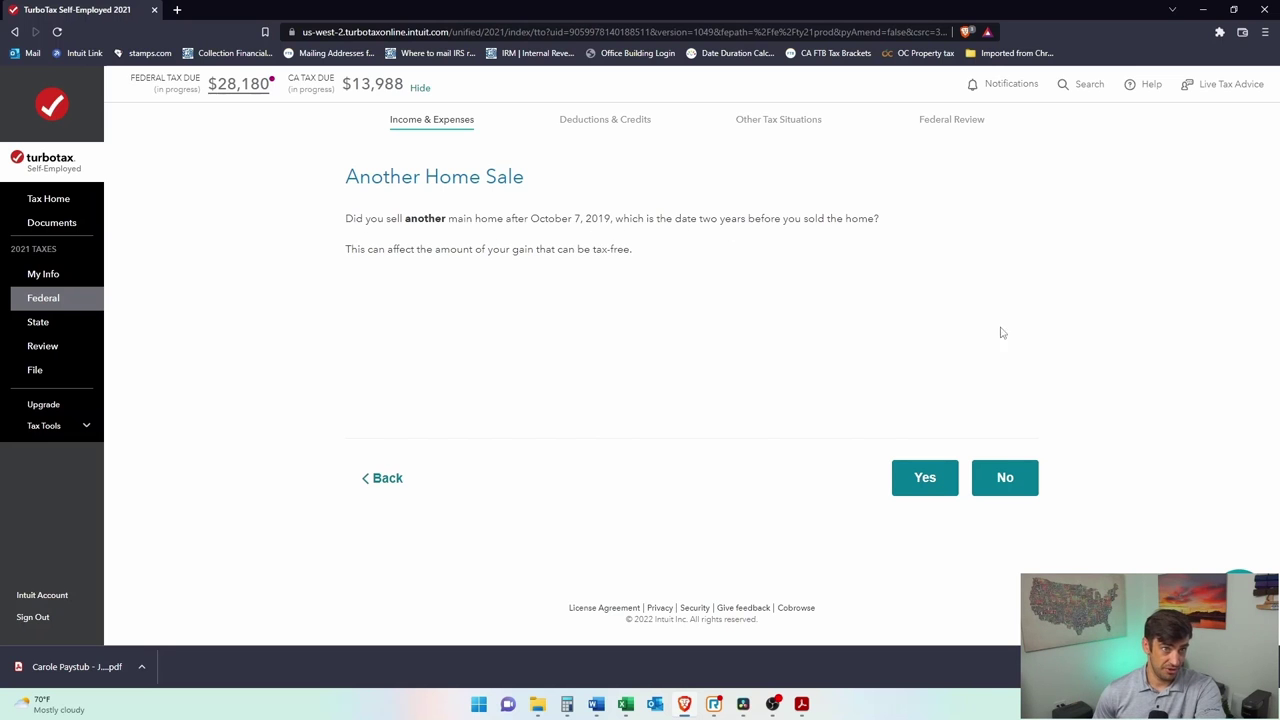
- Answer No to another home sale after October 7, 2019, to home office or rental use, and to selling another home before 10/07/2023
{"action": "left_click", "coordinate": [1006, 474]}
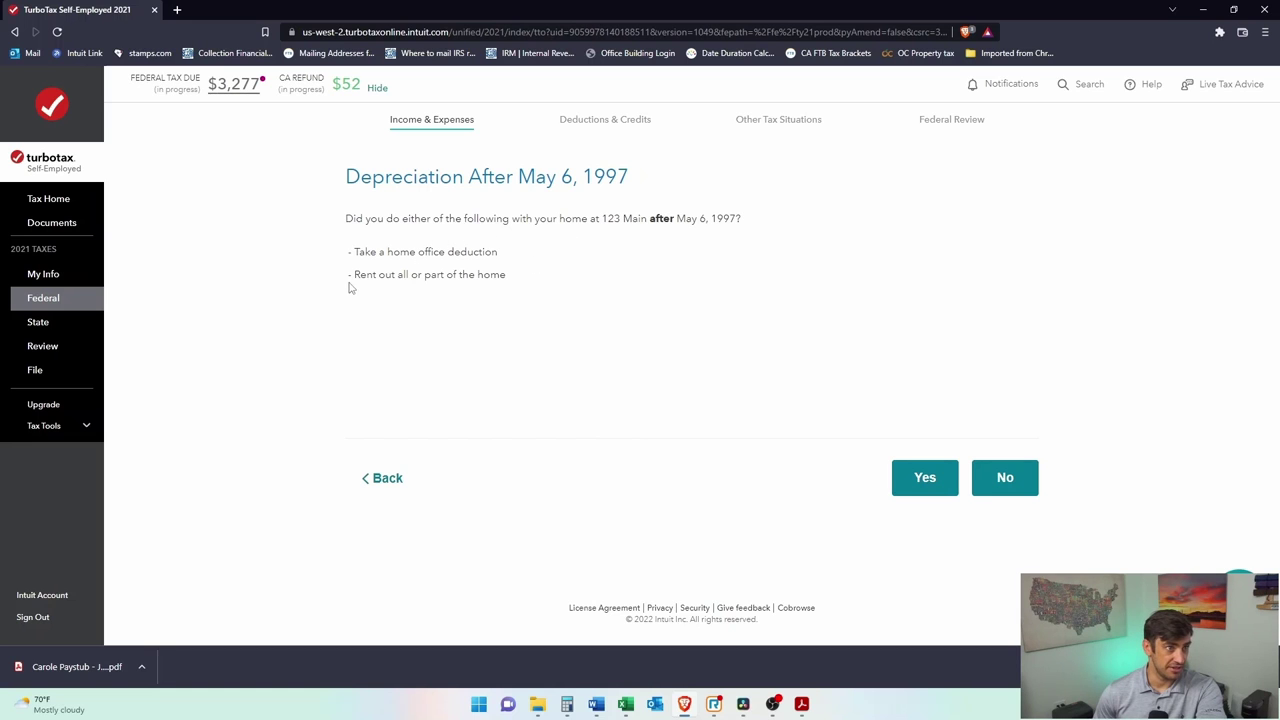
{"action": "left_click", "coordinate": [1006, 479]}
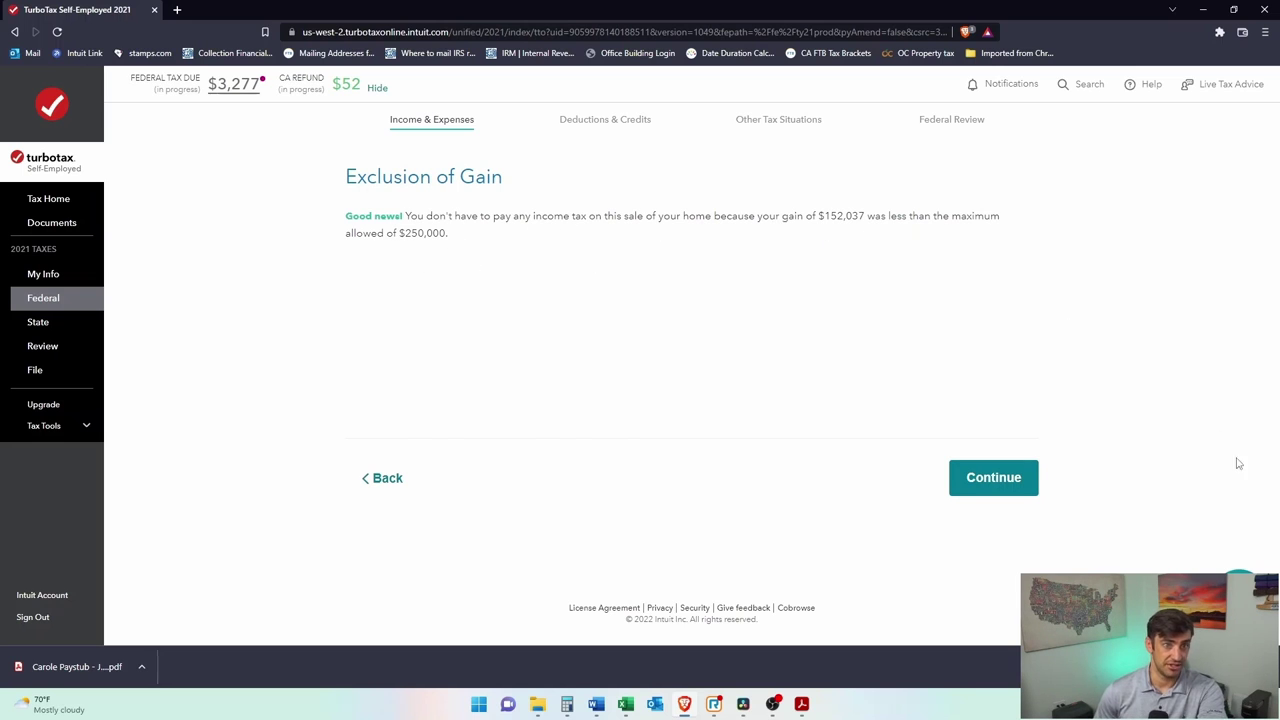
{"action": "left_click", "coordinate": [1004, 482]}
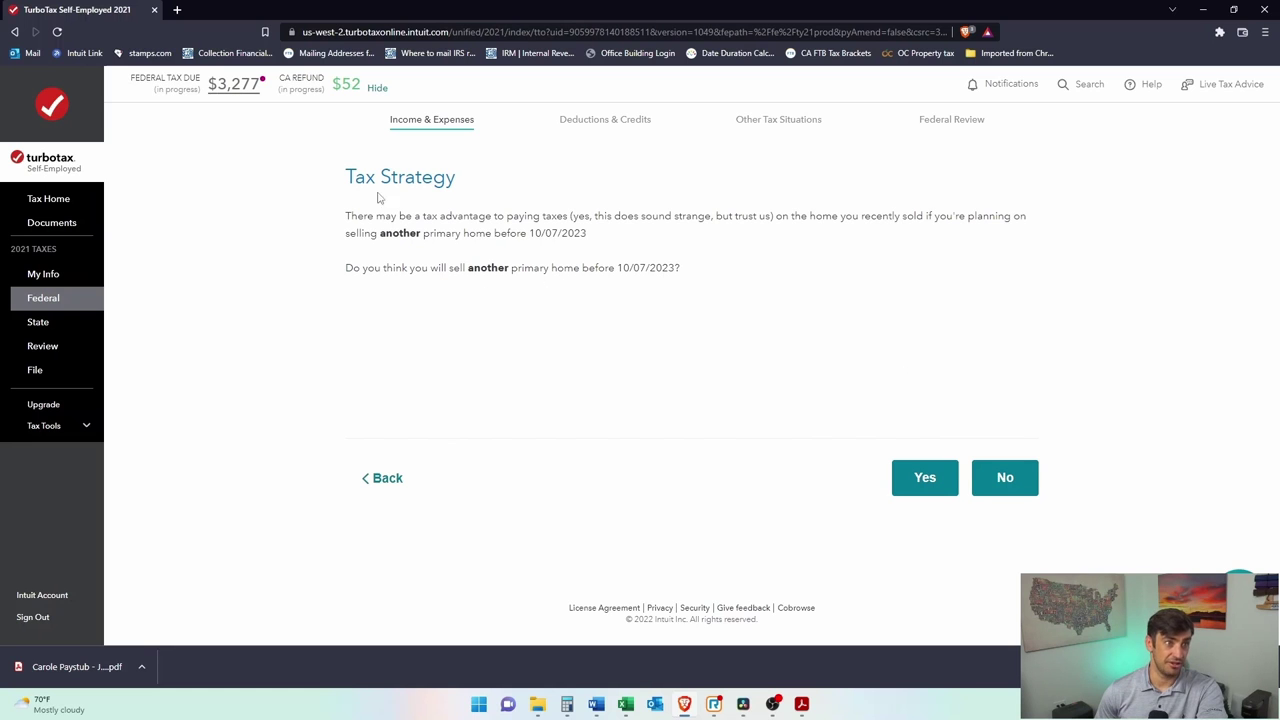
{"action": "left_click", "coordinate": [1018, 474]}
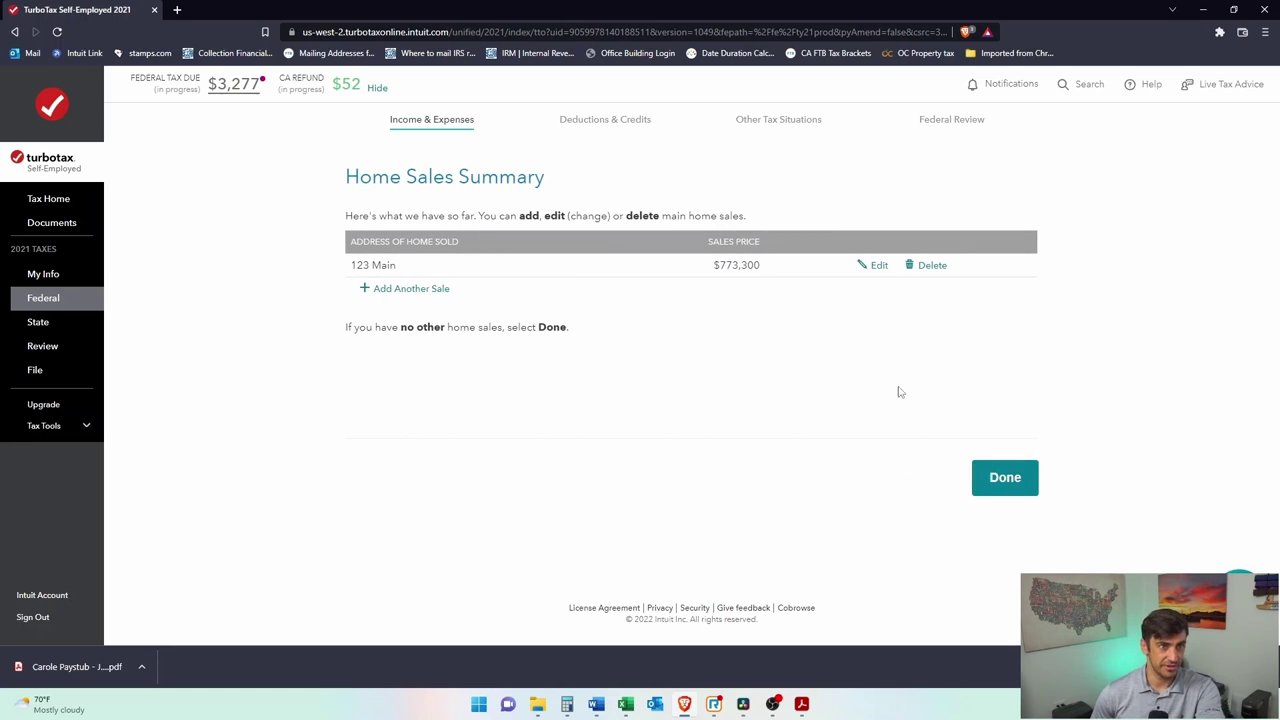
- Finish the home sales summary and dismiss the no-cost help offer over the tax breaks list
{"action": "left_click", "coordinate": [1017, 480]}
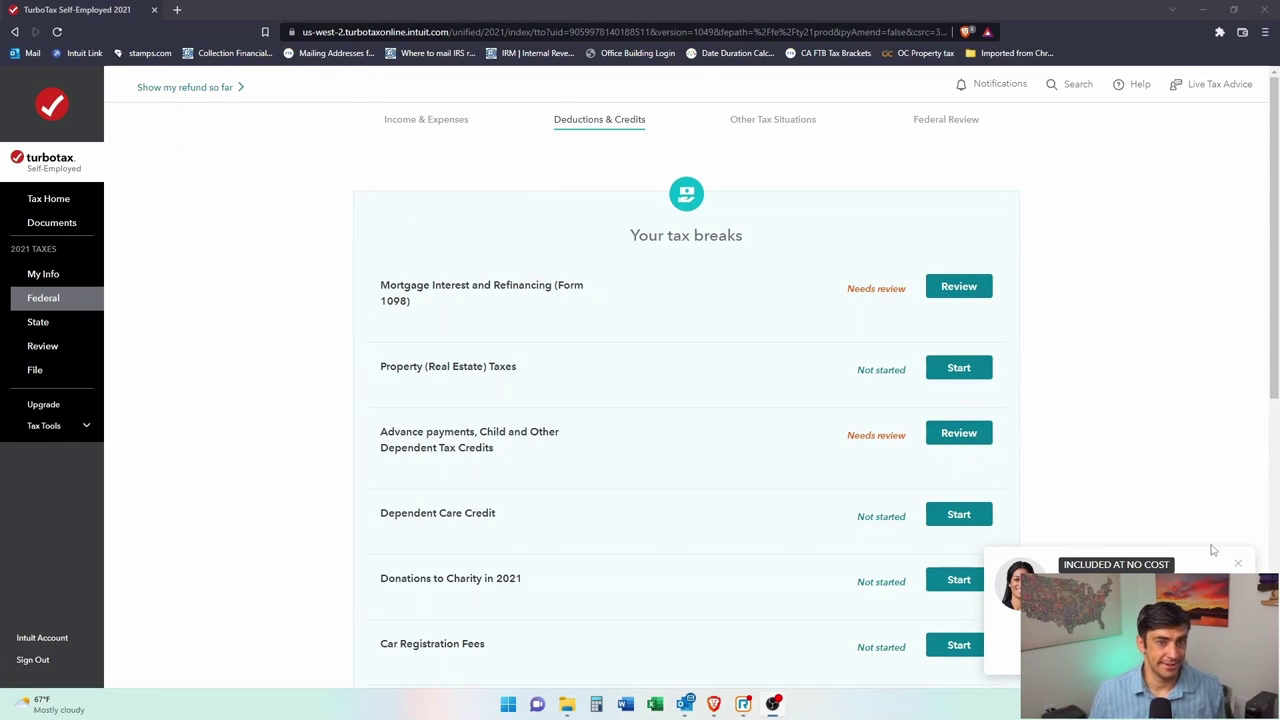
{"action": "left_click", "coordinate": [1238, 564]}
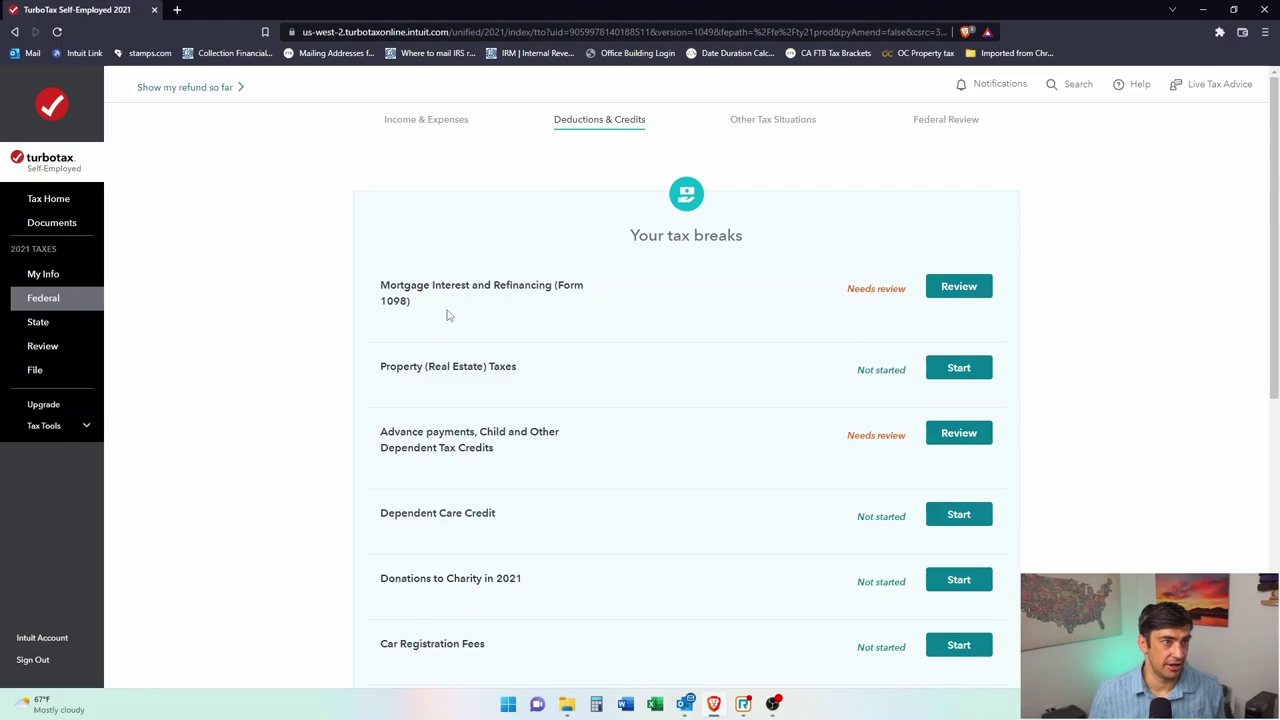